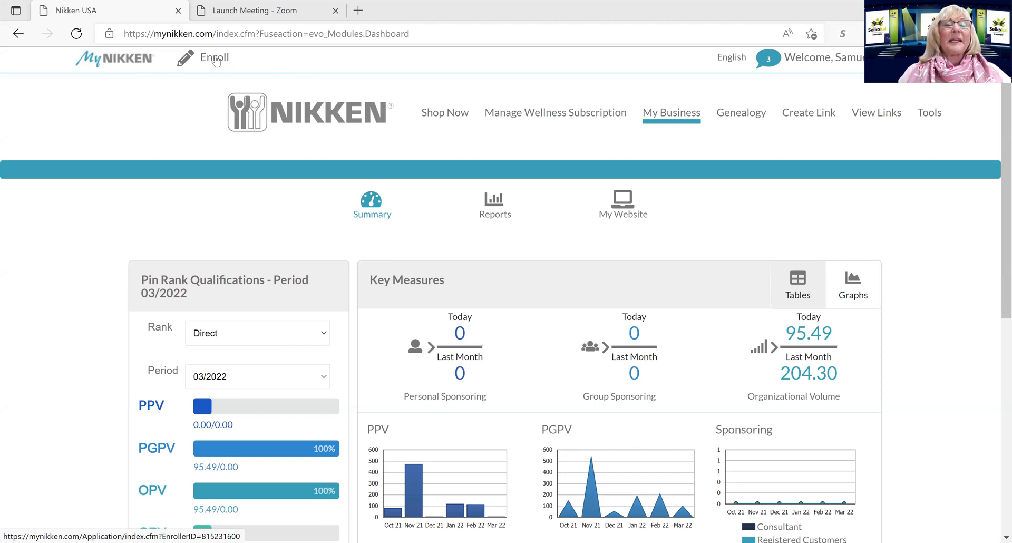
Start a new enrollment with United States as the shipping country and English as the application form language.
click(215, 59)
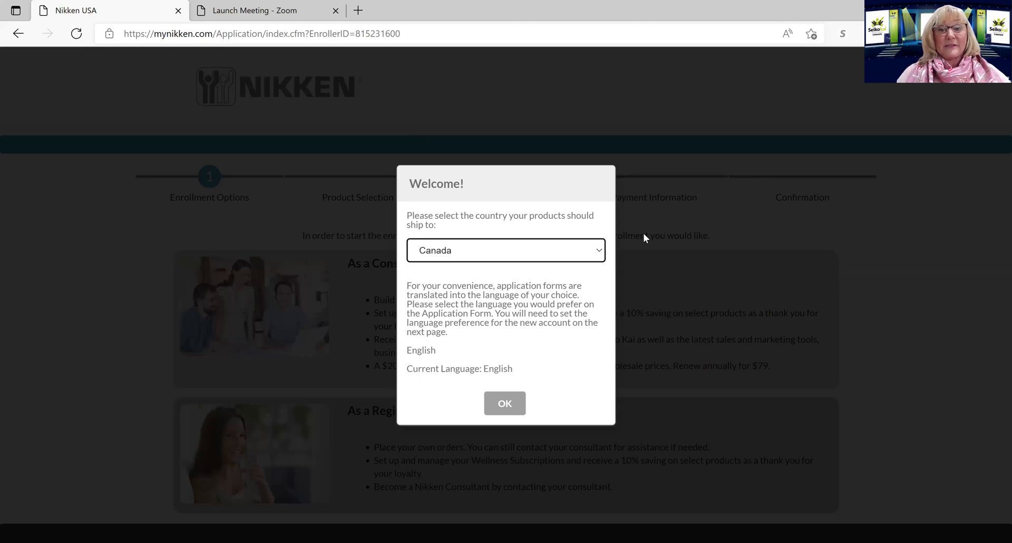
click(602, 253)
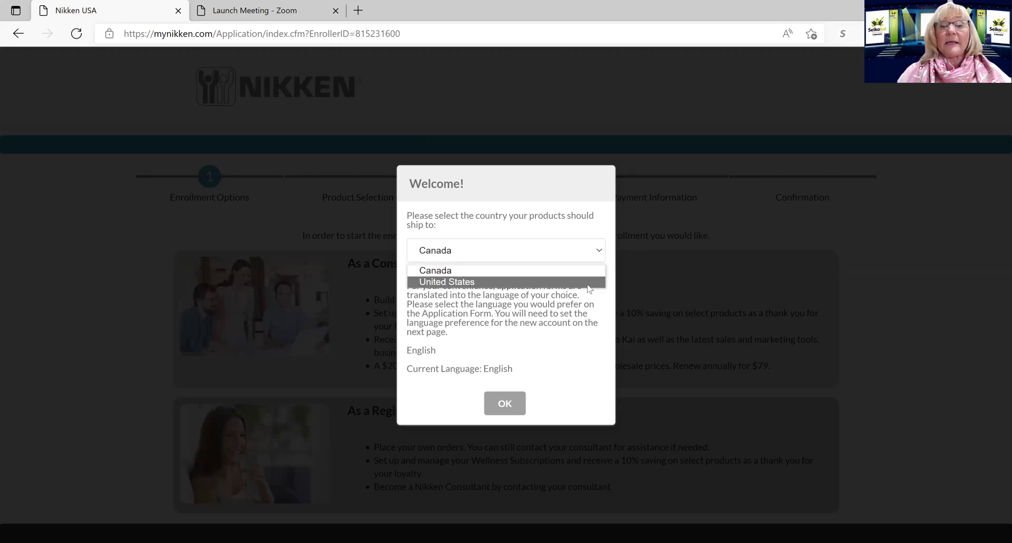
click(590, 283)
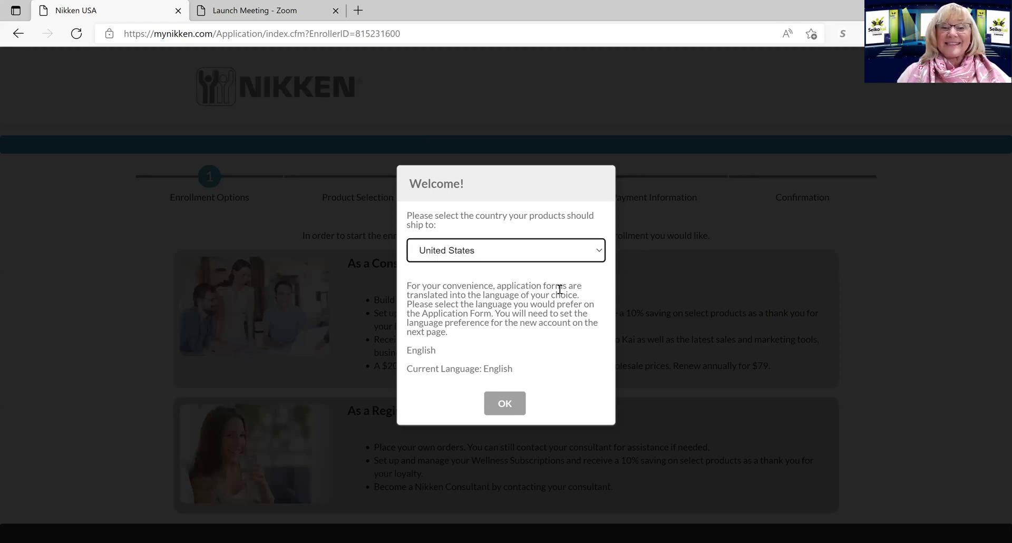
click(426, 351)
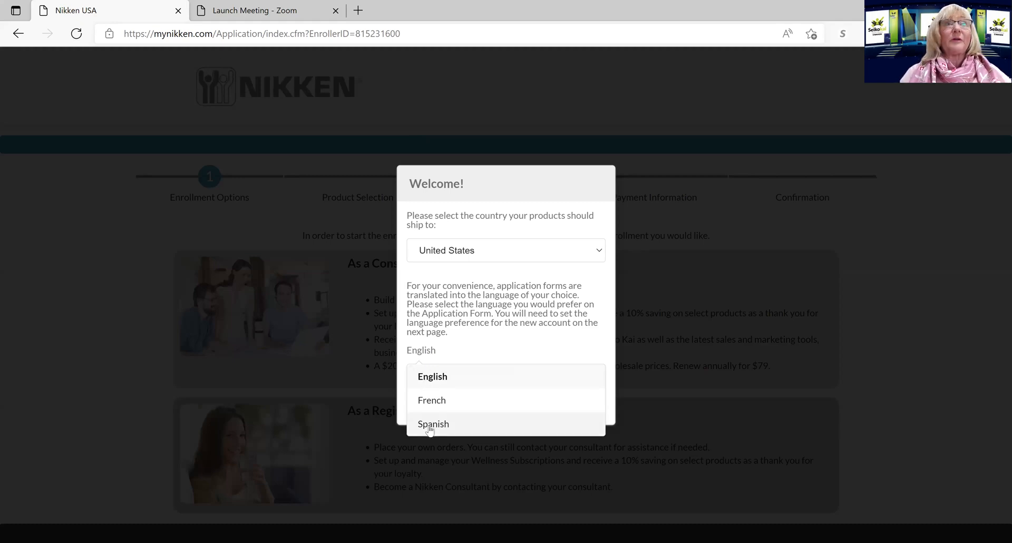
click(451, 376)
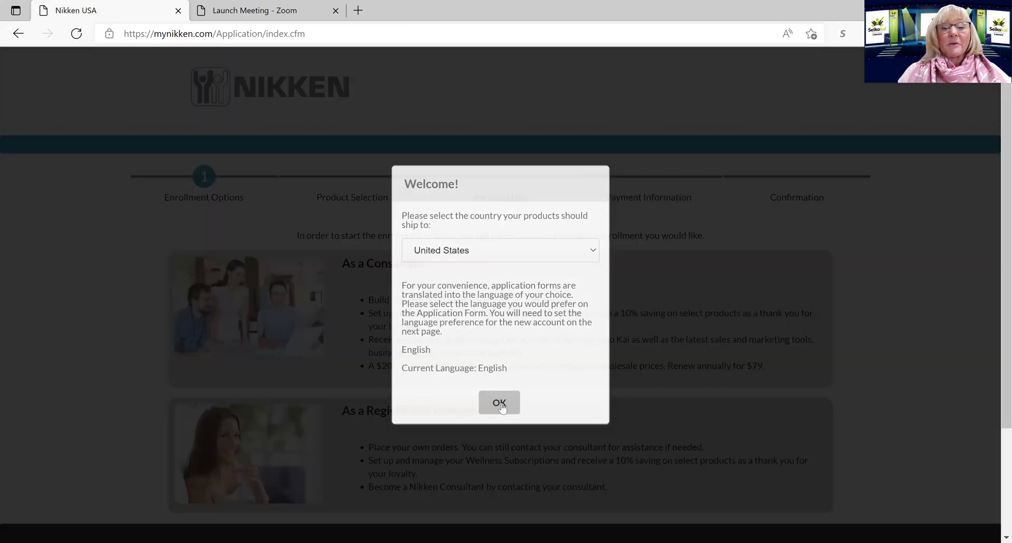
click(500, 404)
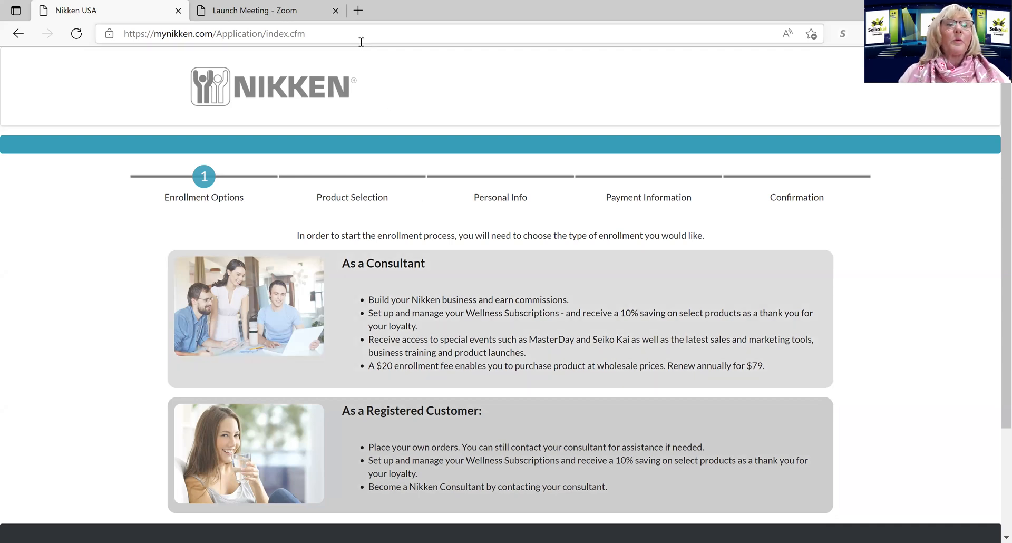
Leave the enrollment form, return to the business dashboard and look through the account options.
click(18, 35)
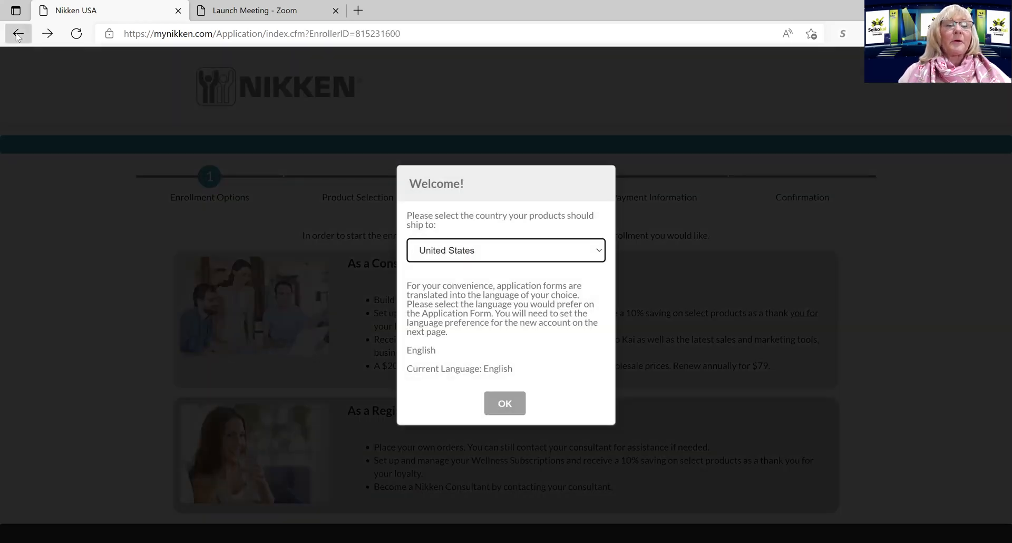
click(18, 35)
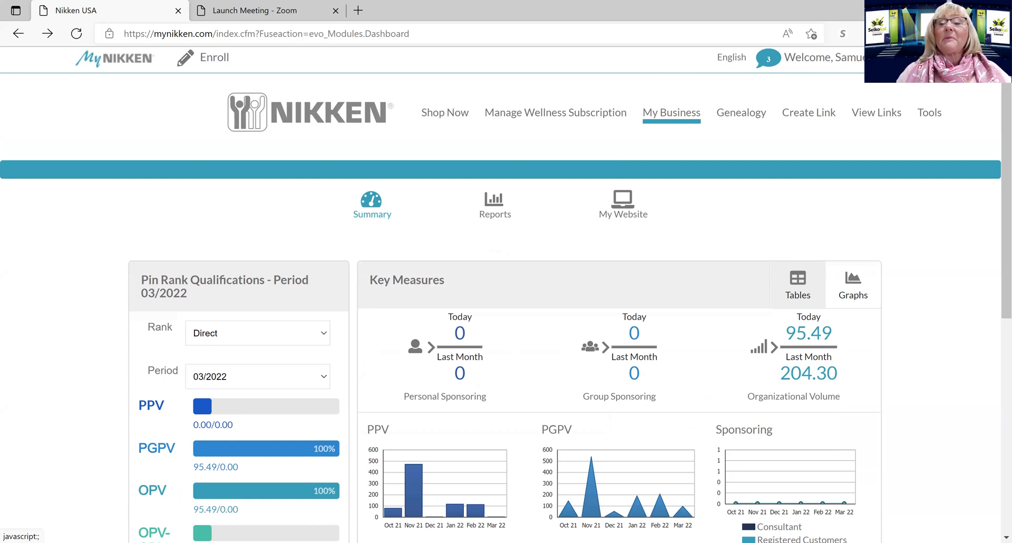
click(872, 58)
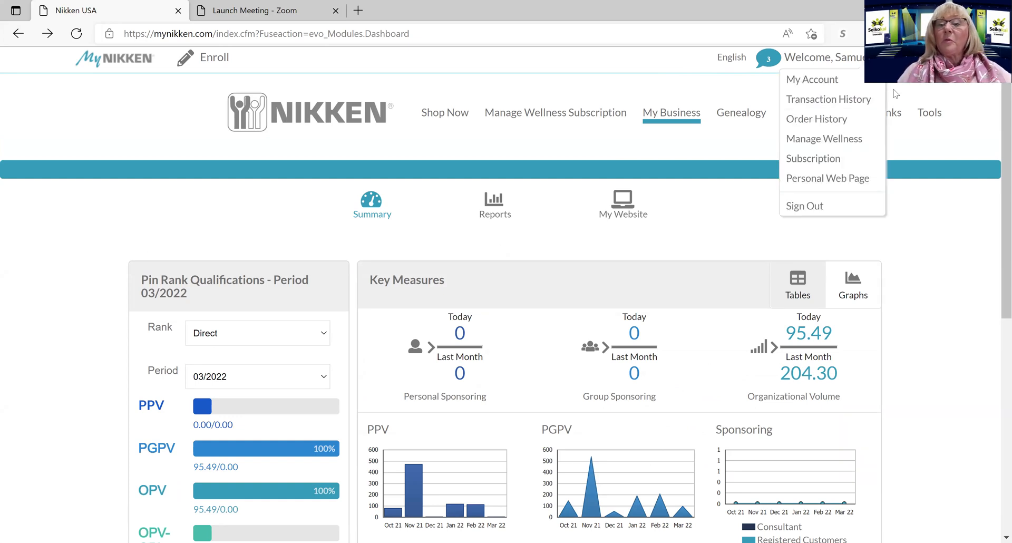
click(918, 214)
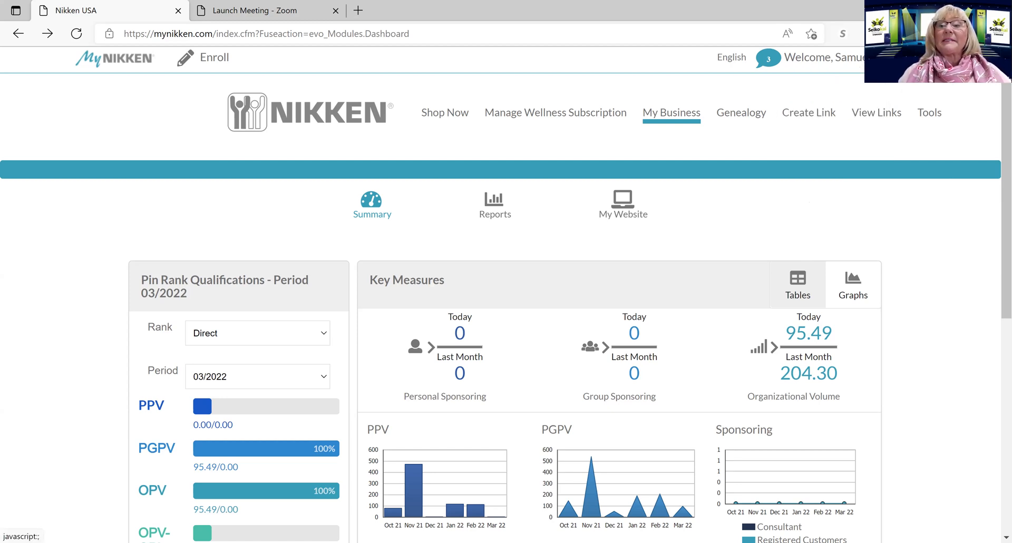
View the account's transaction history, followed by its personal order history.
click(869, 57)
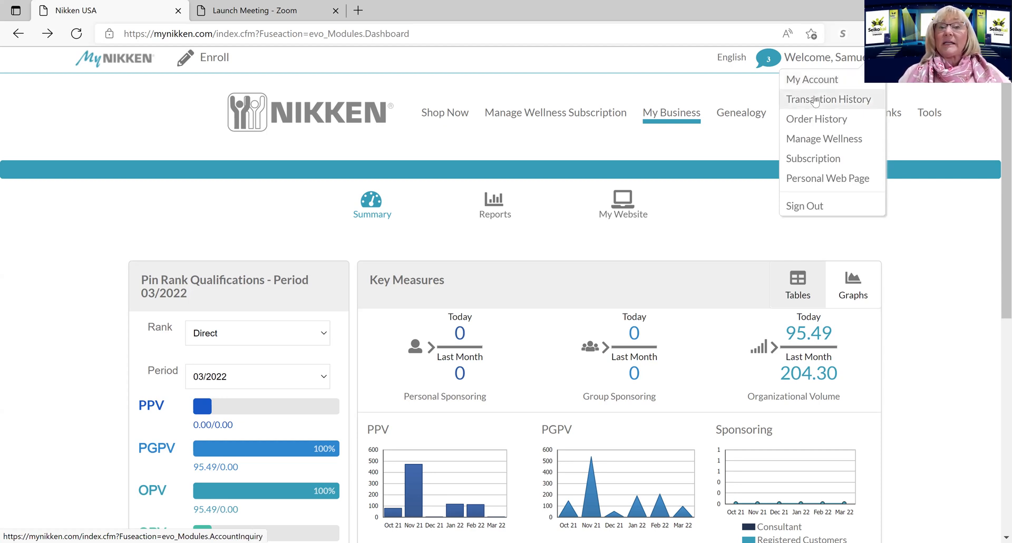
click(815, 101)
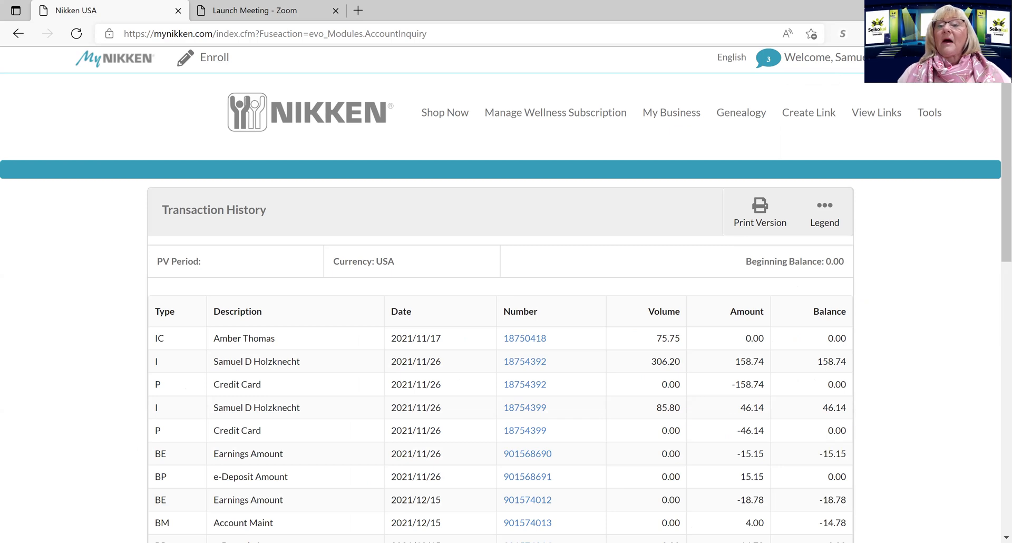
click(875, 57)
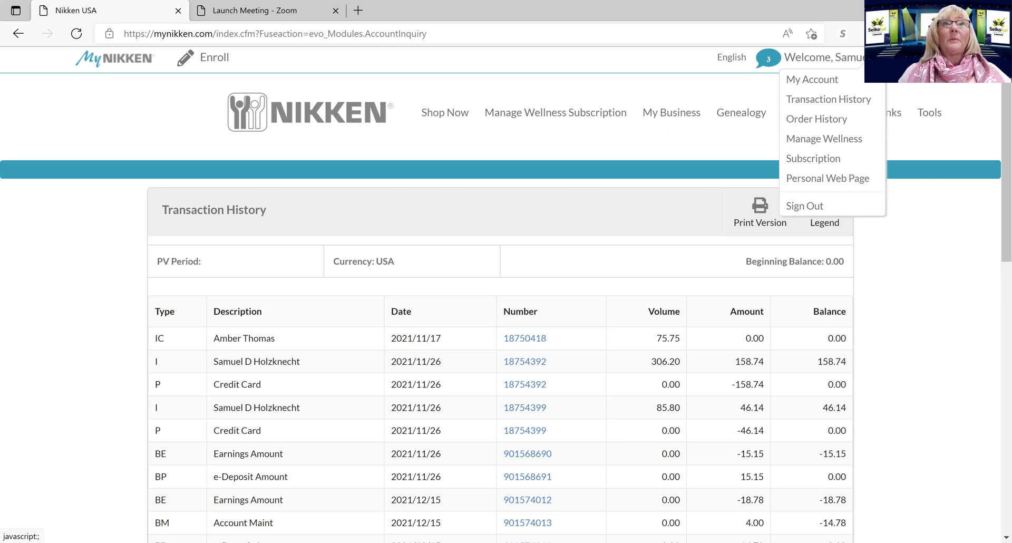
click(843, 124)
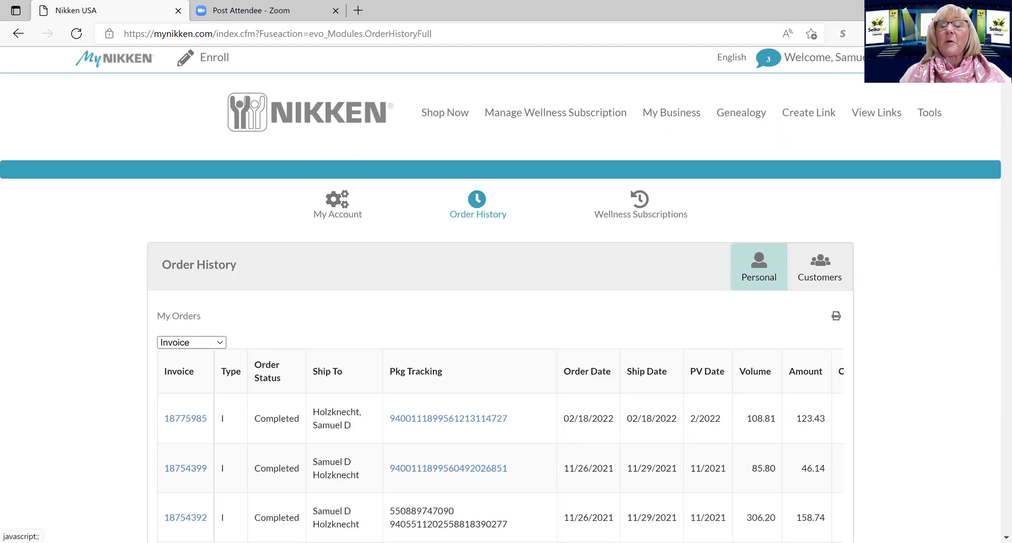
Go to the wellness subscriptions page and open the existing subscription for managing.
click(875, 57)
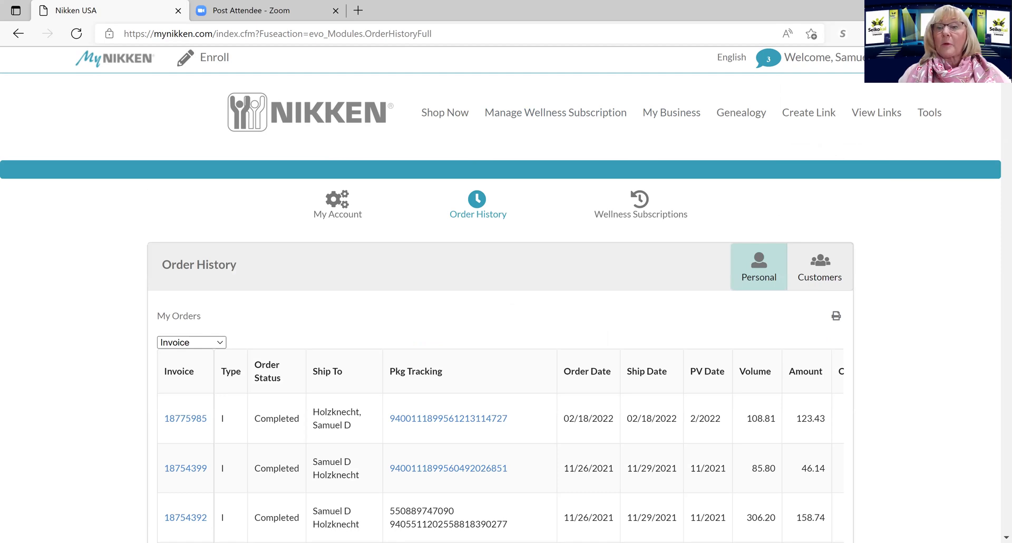
mouse_move(822, 57)
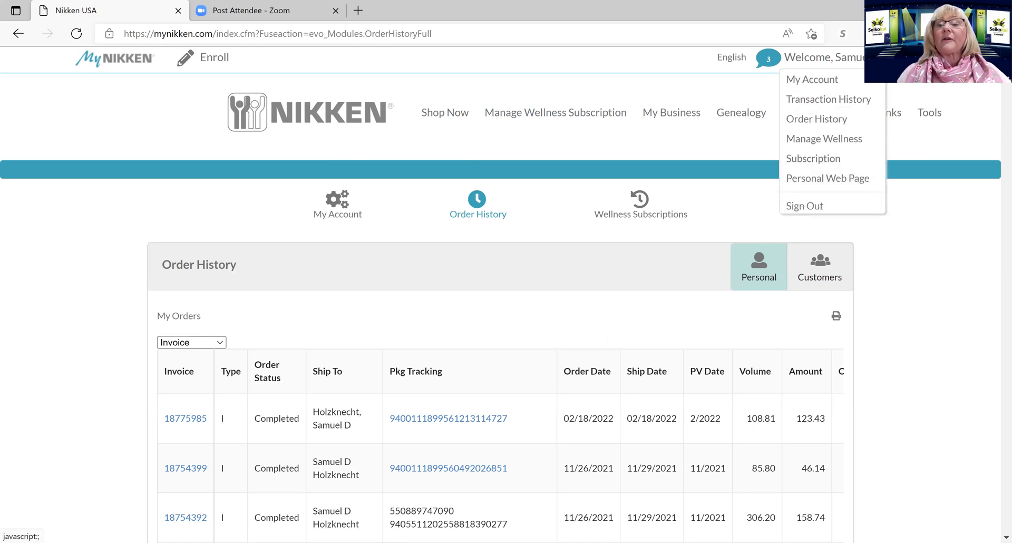
click(846, 156)
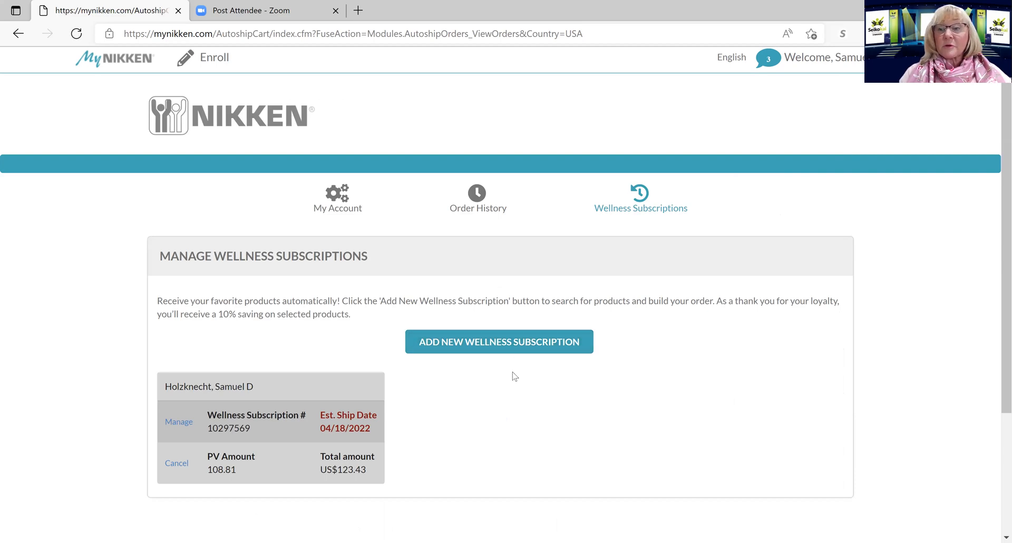
click(180, 428)
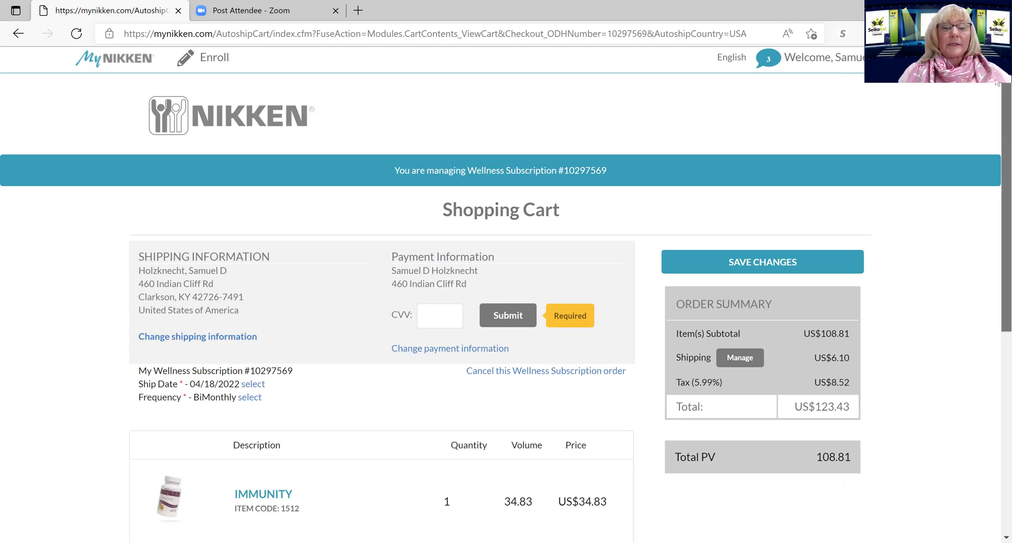
Review the subscription's shipping, payment and product details, and open its order for editing.
scroll(997, 105, down, 2)
scroll(996, 156, down, 1)
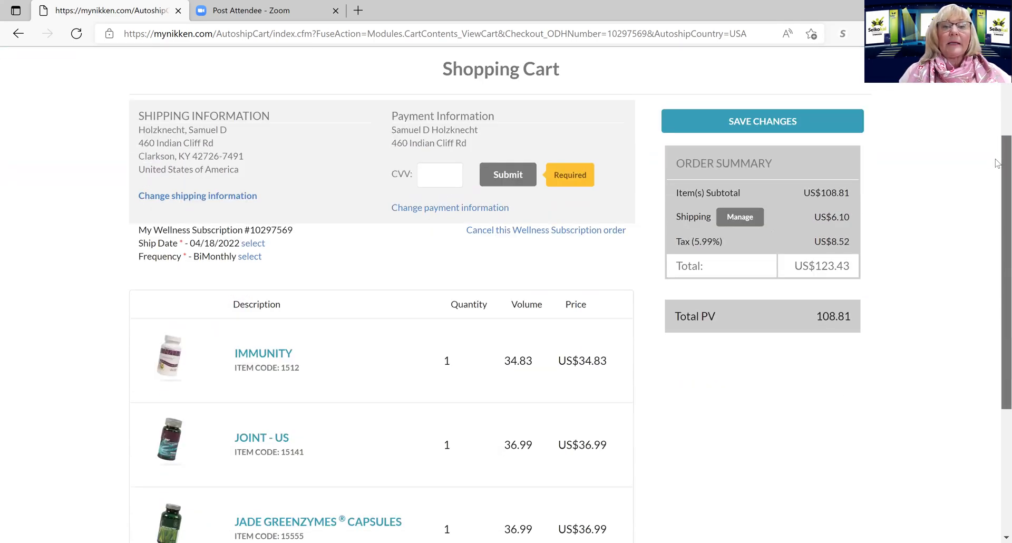
scroll(997, 174, down, 1)
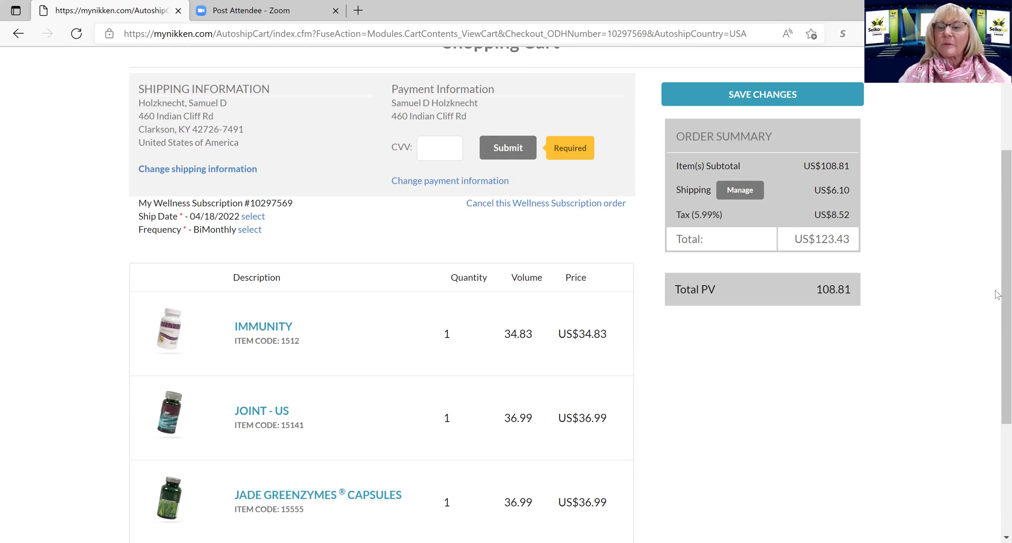
drag(996, 291, 997, 356)
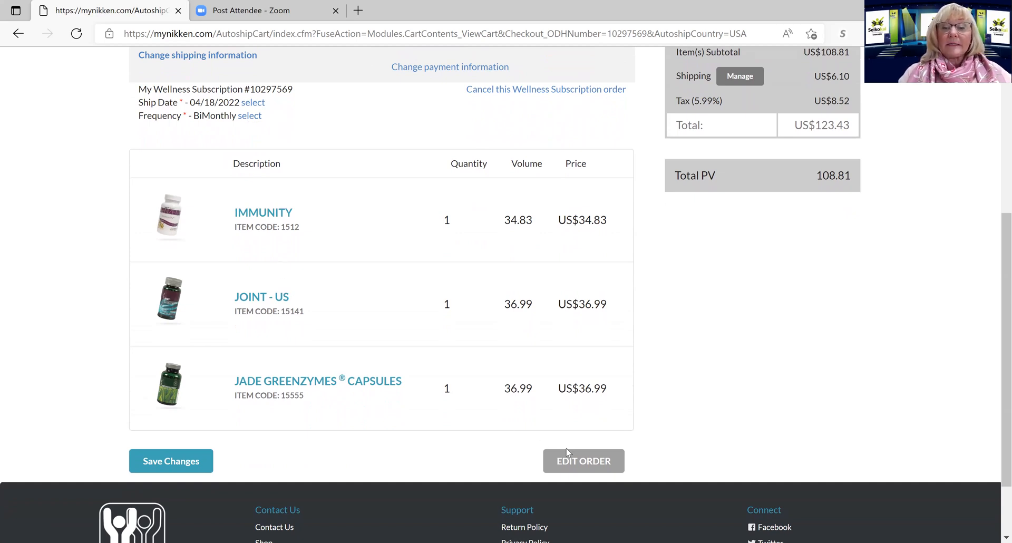
click(571, 463)
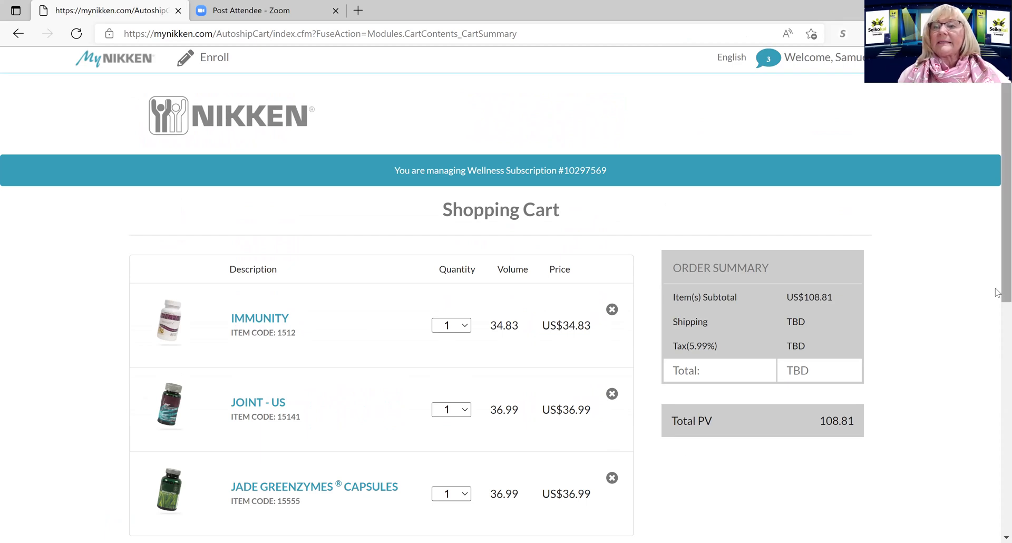
Proceed to checkout with the subscription's current items and save the subscription order.
scroll(997, 156, down, 3)
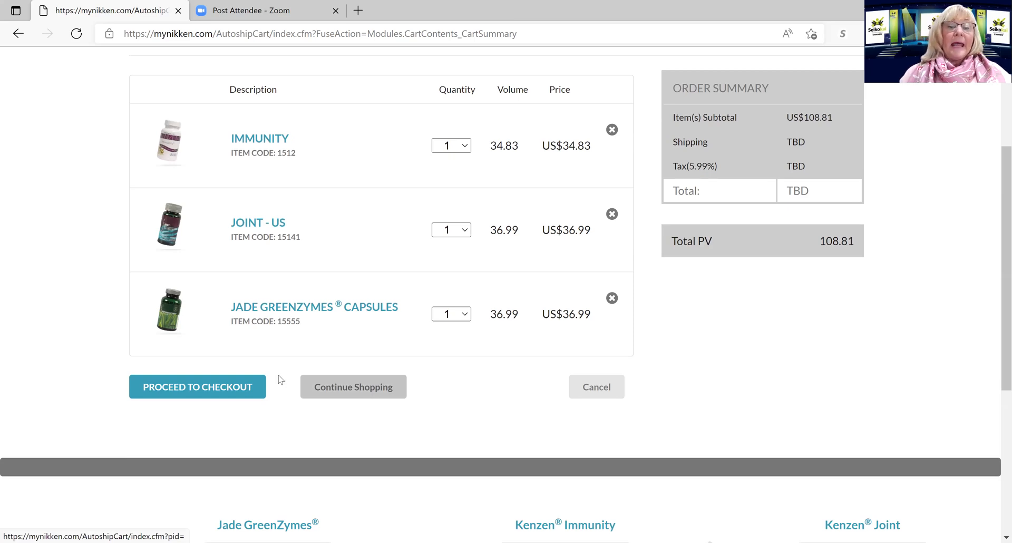
click(225, 387)
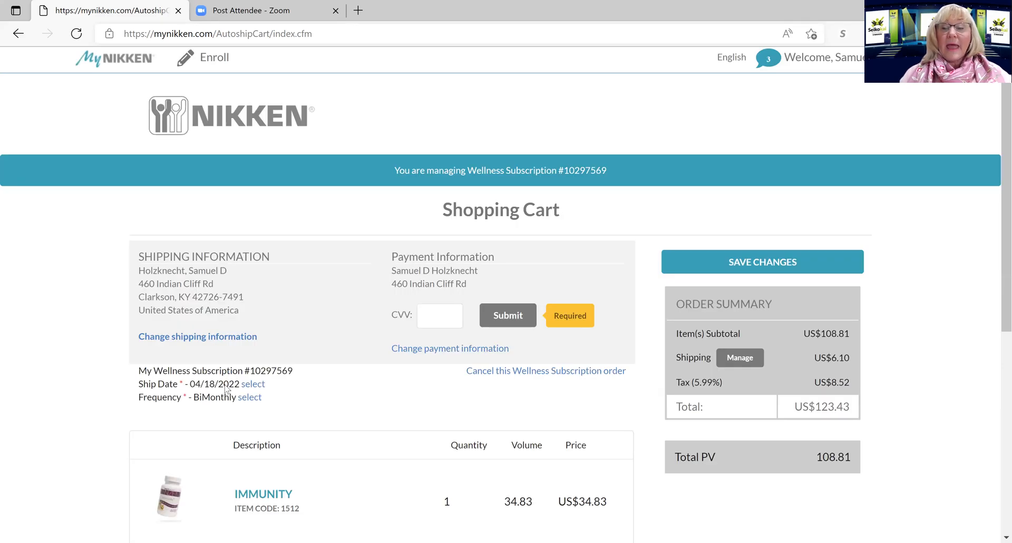
drag(996, 95, 996, 198)
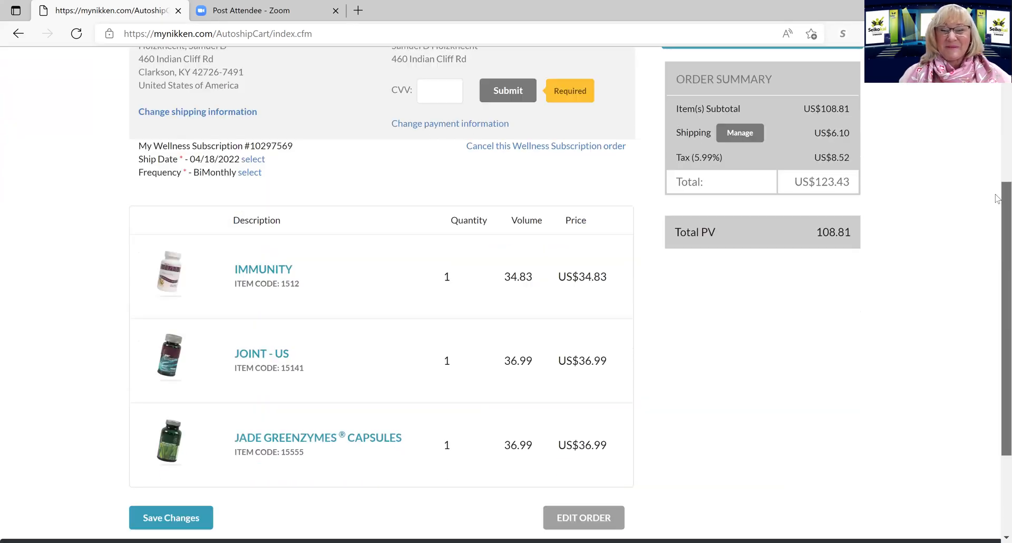
scroll(770, 255, down, 1)
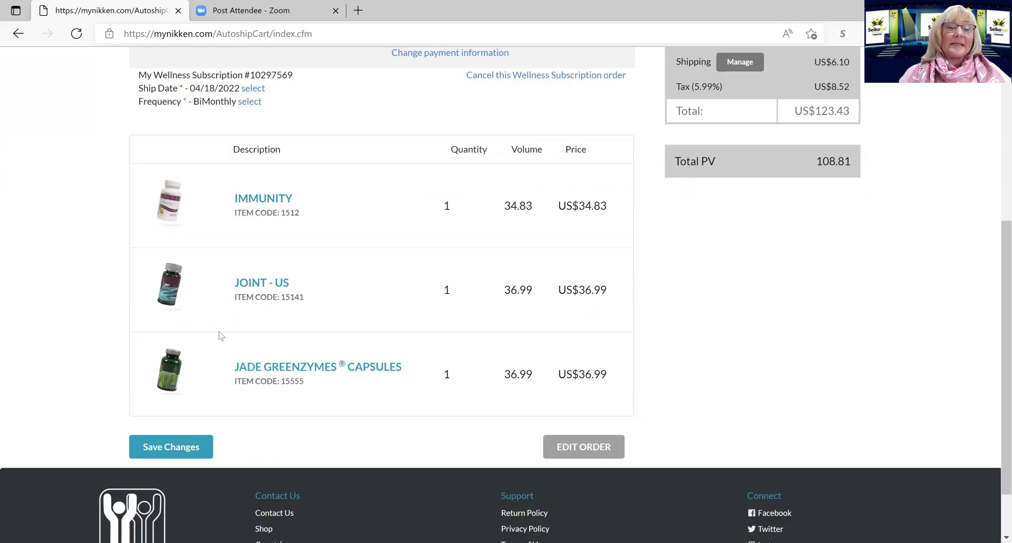
click(189, 448)
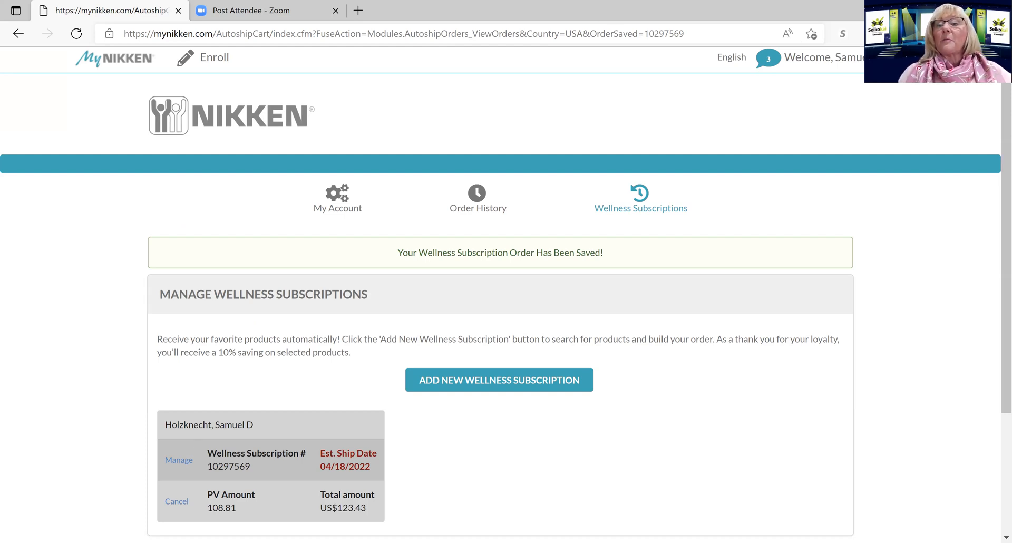
Return to the business dashboard and open the shop for a personal order.
click(878, 58)
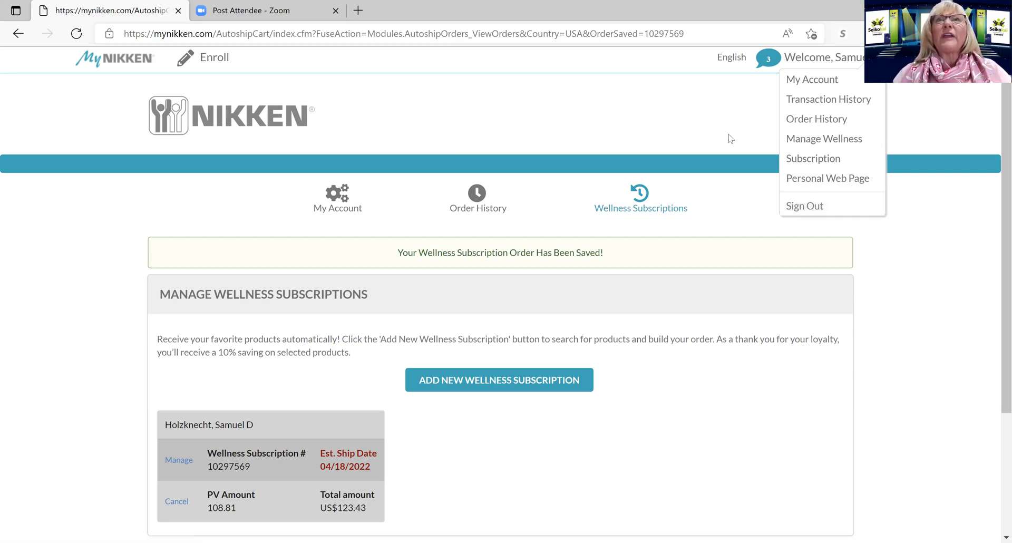
click(559, 145)
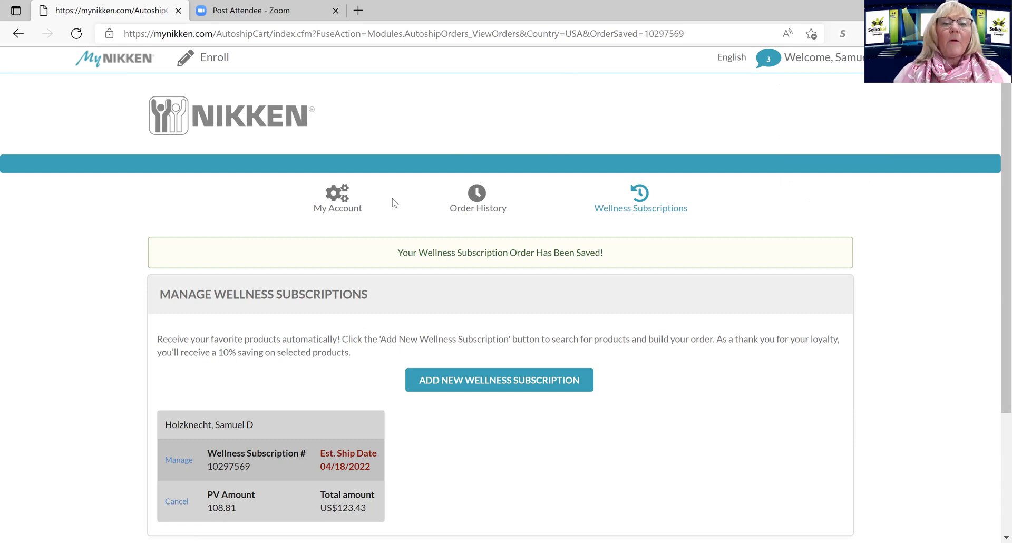
click(128, 58)
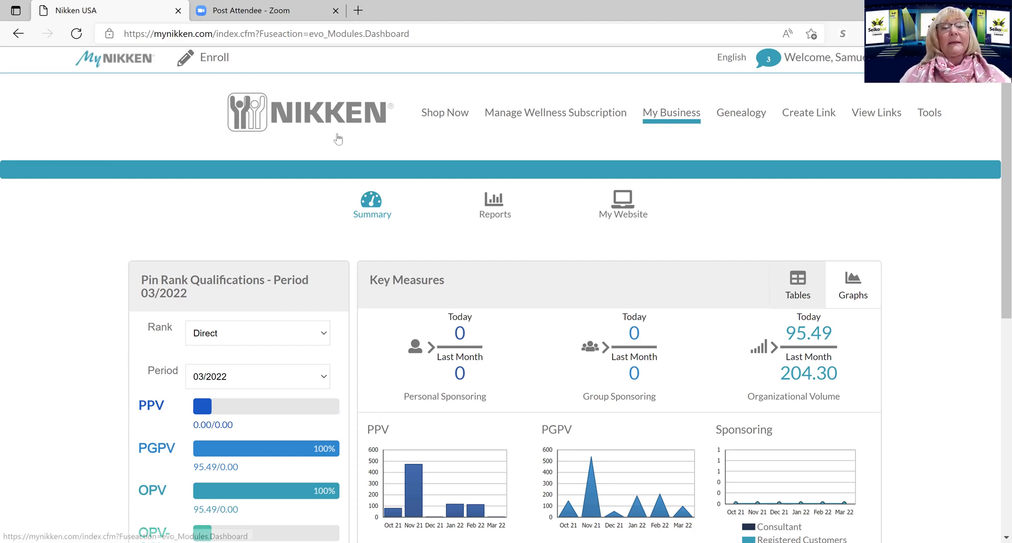
click(441, 120)
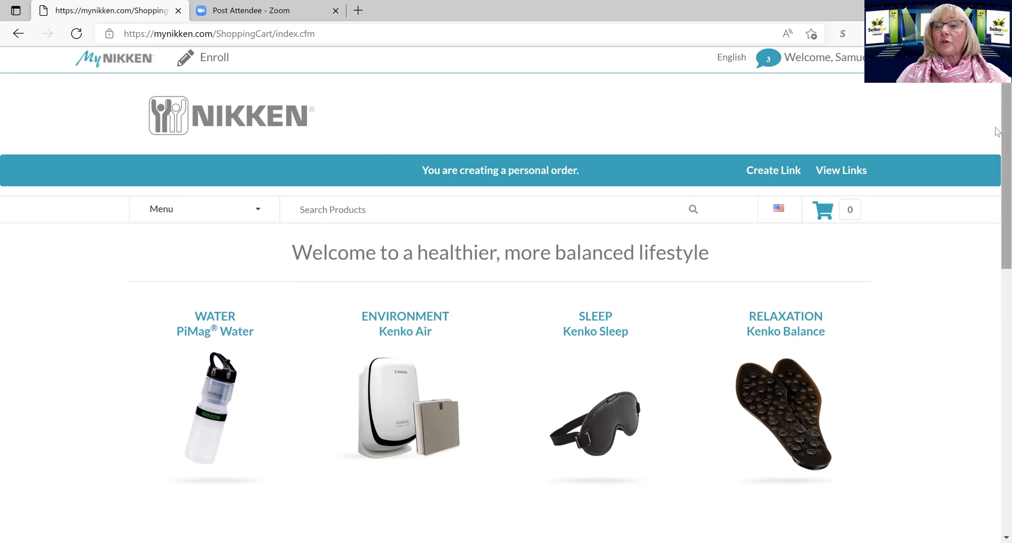
Browse the shop's product categories in both the category list and the storefront page.
drag(998, 128, 998, 154)
scroll(258, 213, up, 1)
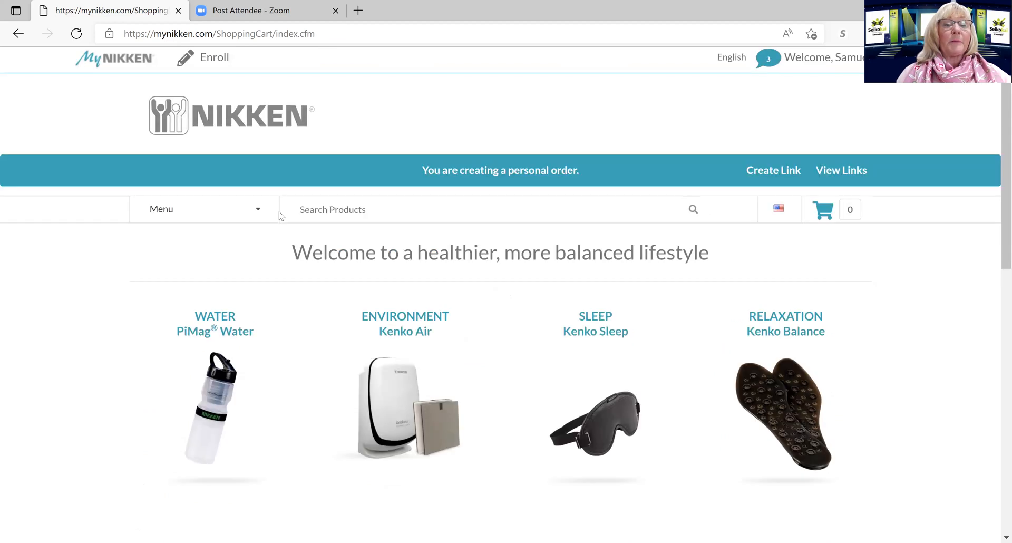
click(259, 211)
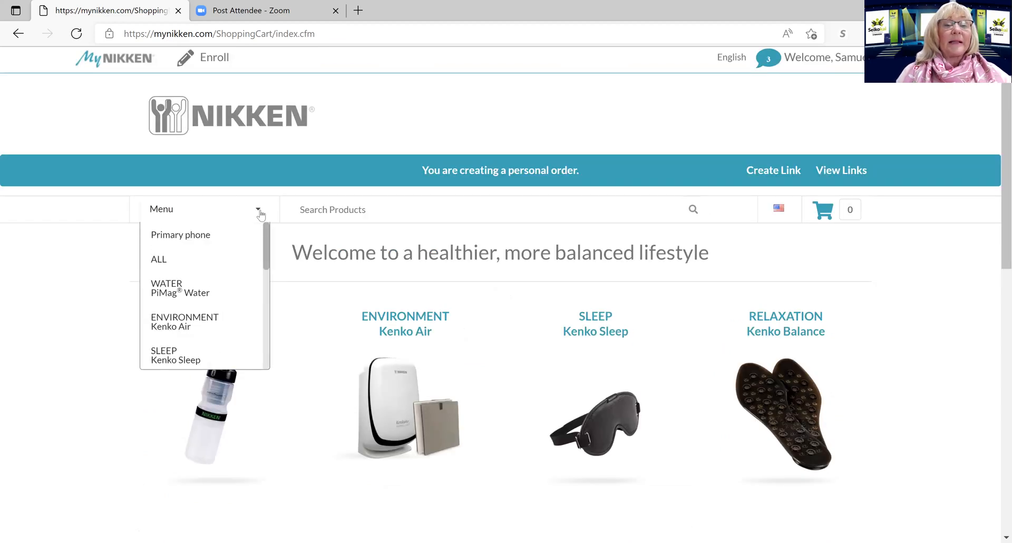
drag(265, 235, 262, 336)
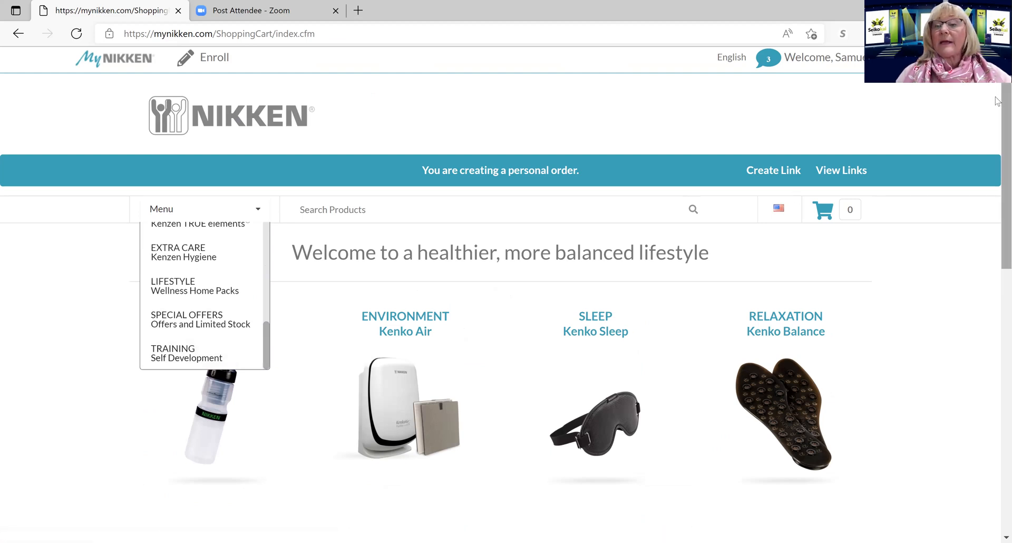
drag(998, 86, 987, 299)
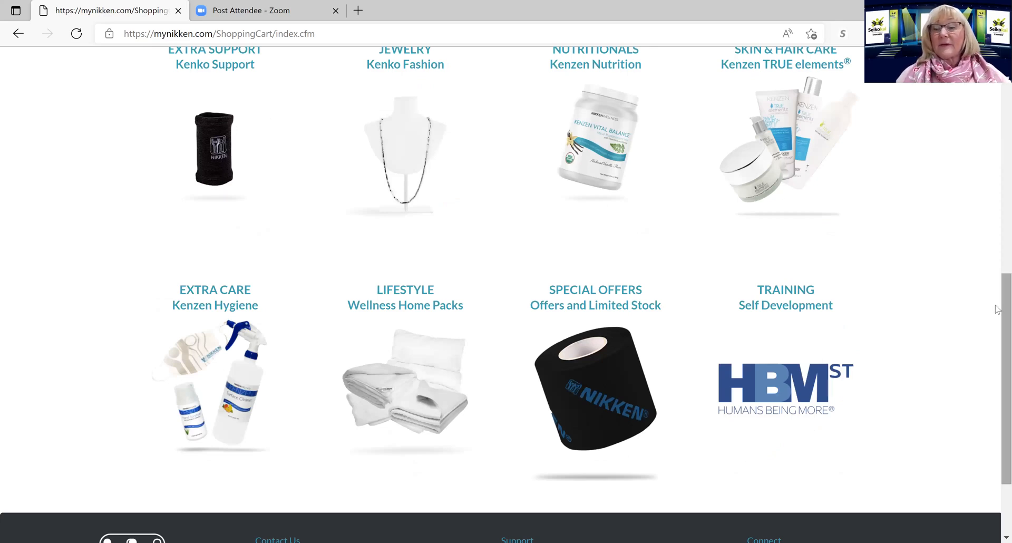
Close the shop's category list and return from the storefront to the business dashboard.
drag(998, 310, 995, 201)
drag(991, 98, 992, 82)
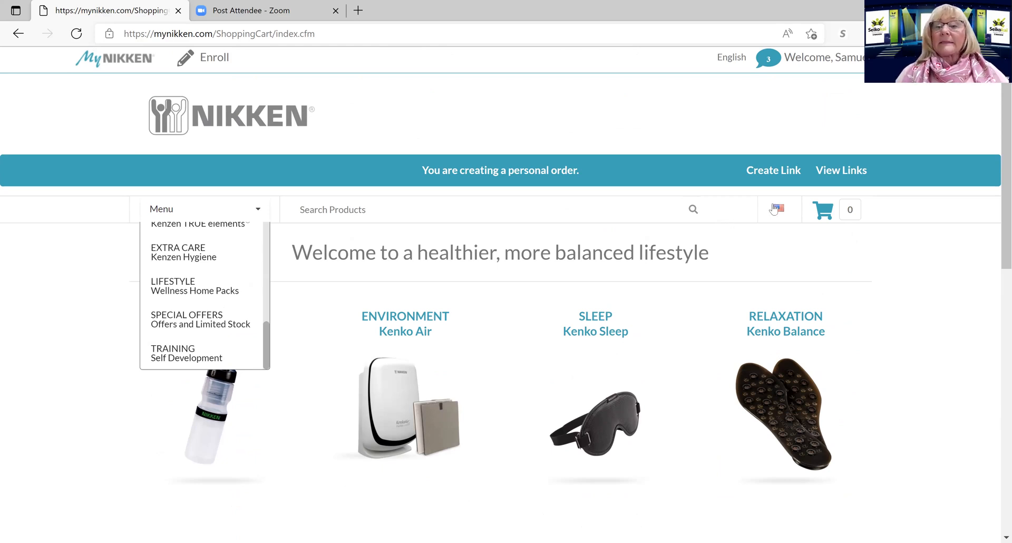
click(533, 213)
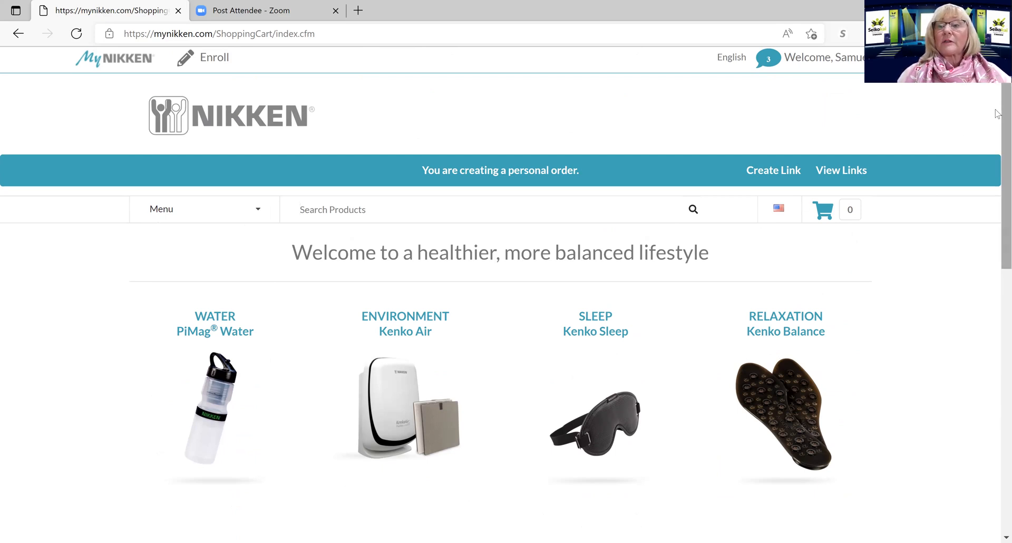
drag(995, 110, 995, 111)
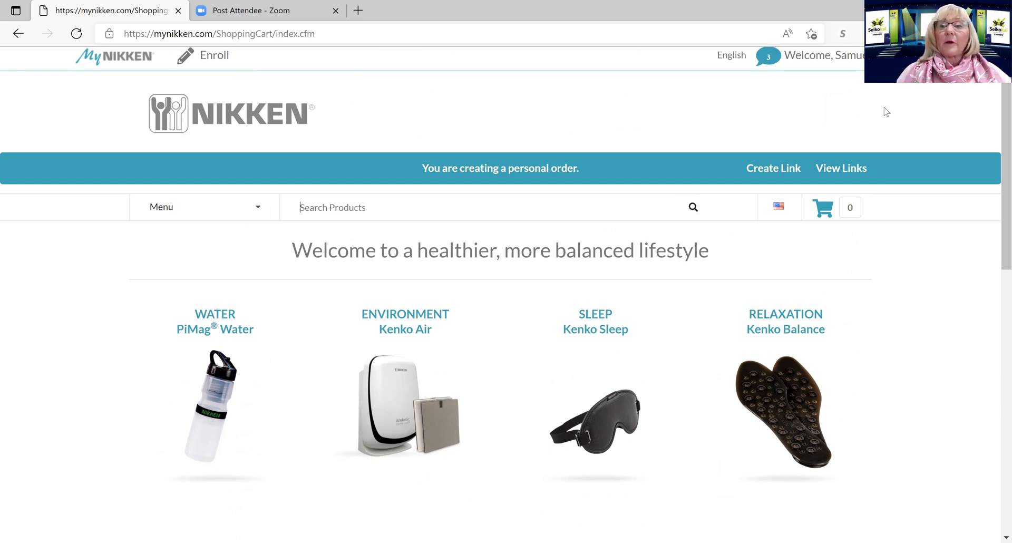
click(134, 59)
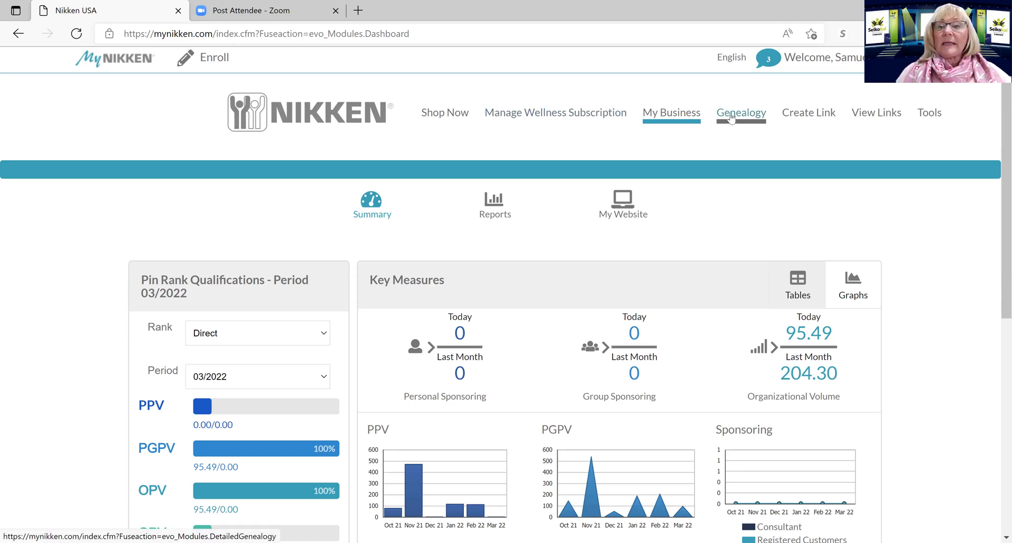
Open the detailed genealogy report, restrict its organization members to Consultants, and update the report.
click(731, 117)
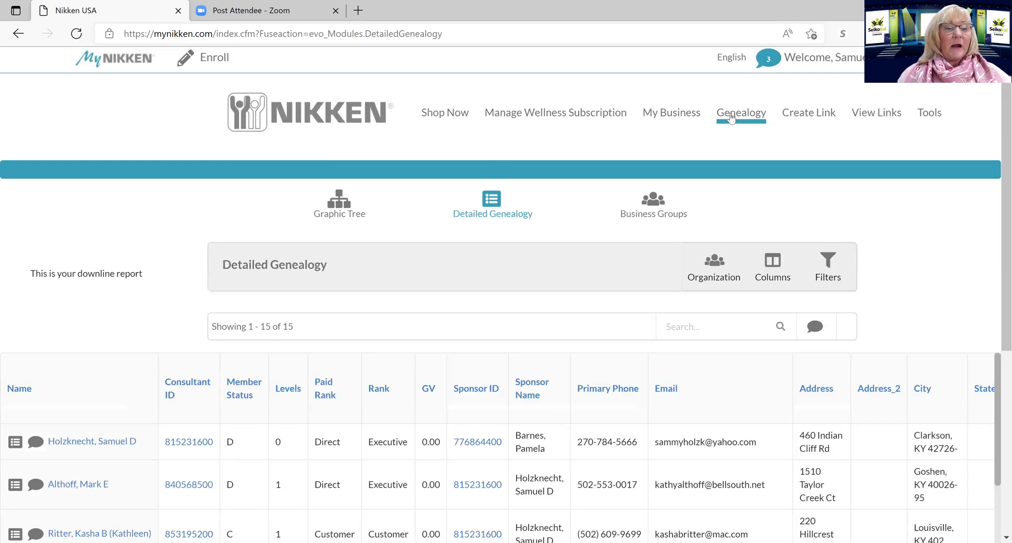
drag(997, 89, 997, 141)
scroll(998, 142, up, 1)
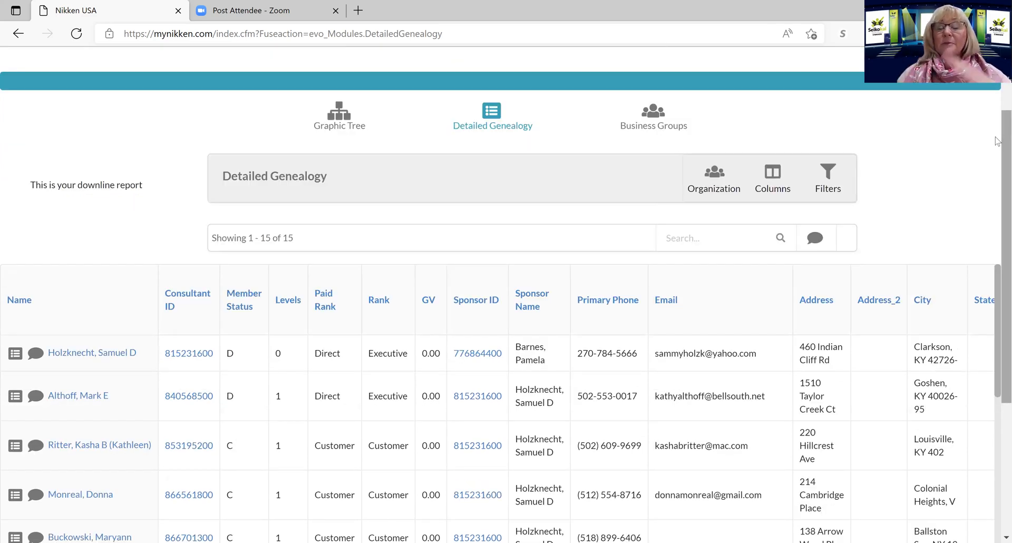
click(727, 174)
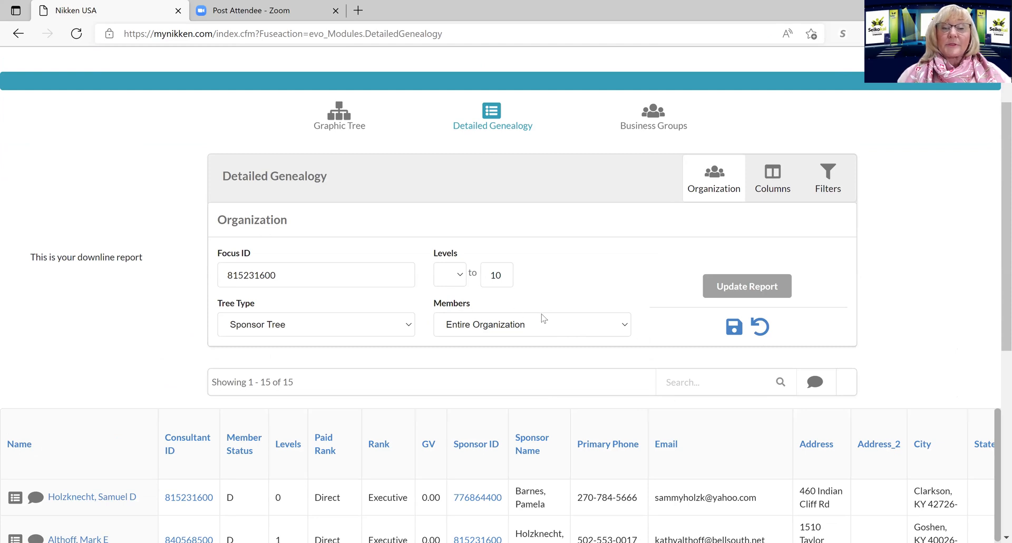
click(628, 327)
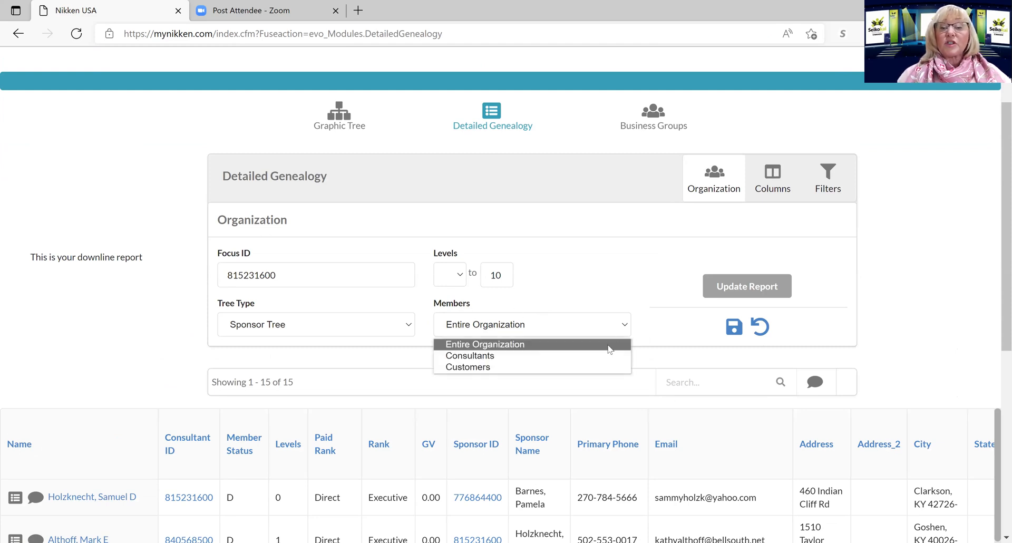
click(601, 356)
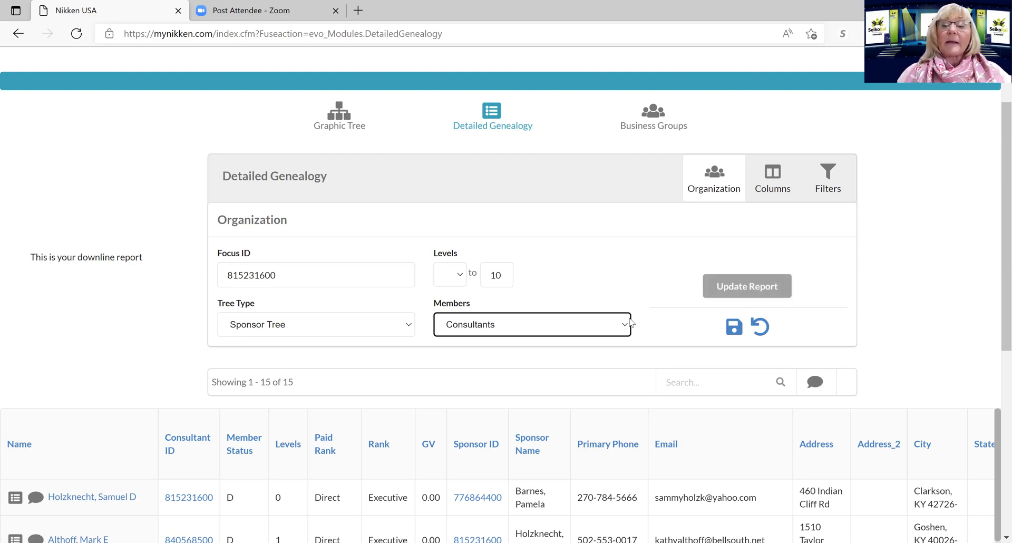
click(731, 291)
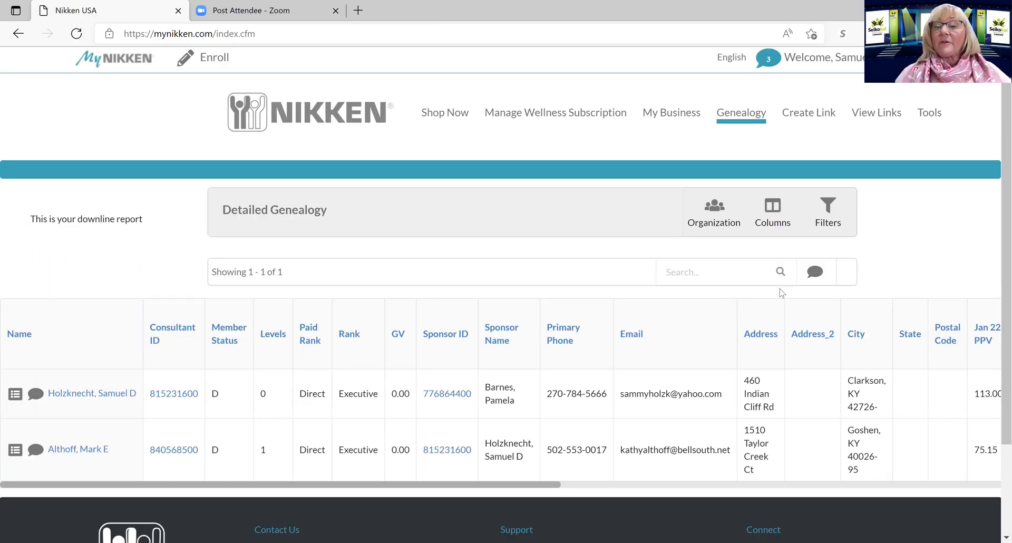
Remove Paid Rank, DT Sponsor Name and Primary phone from the genealogy report's displayed columns.
click(769, 206)
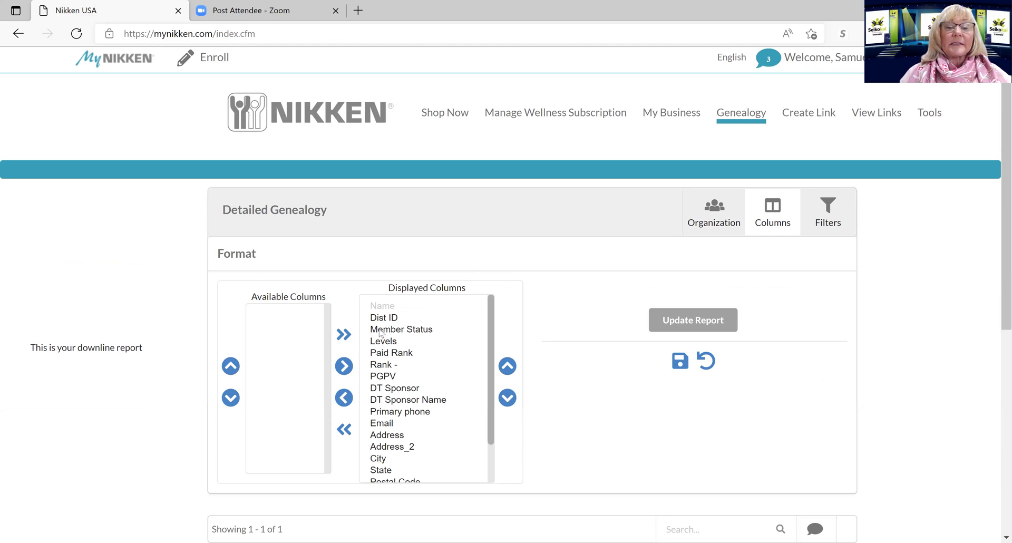
click(390, 354)
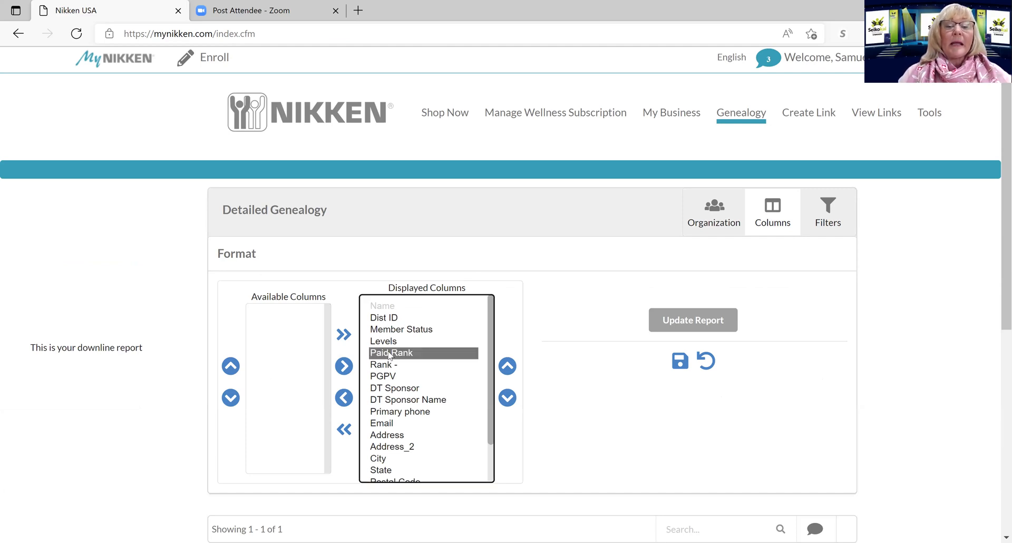
click(342, 399)
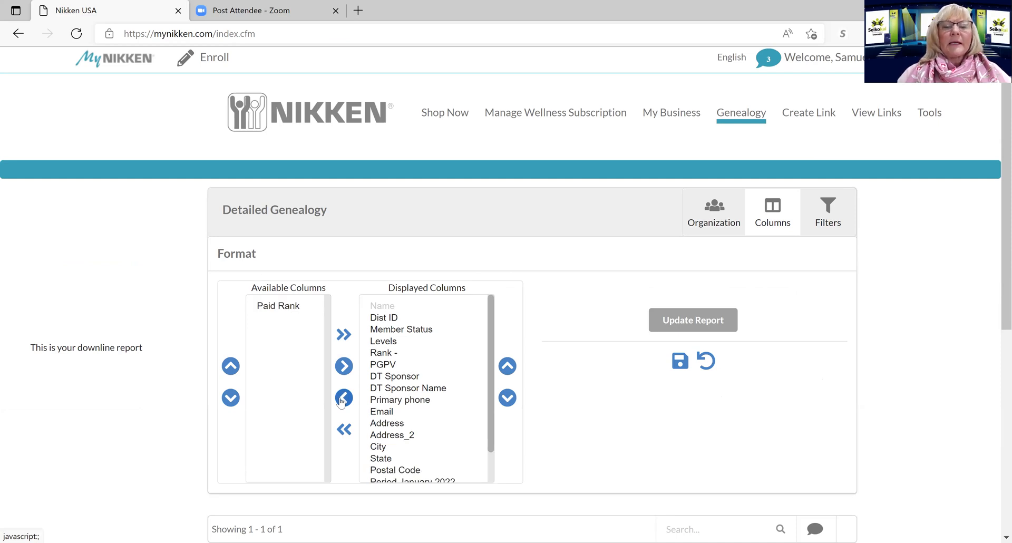
click(393, 390)
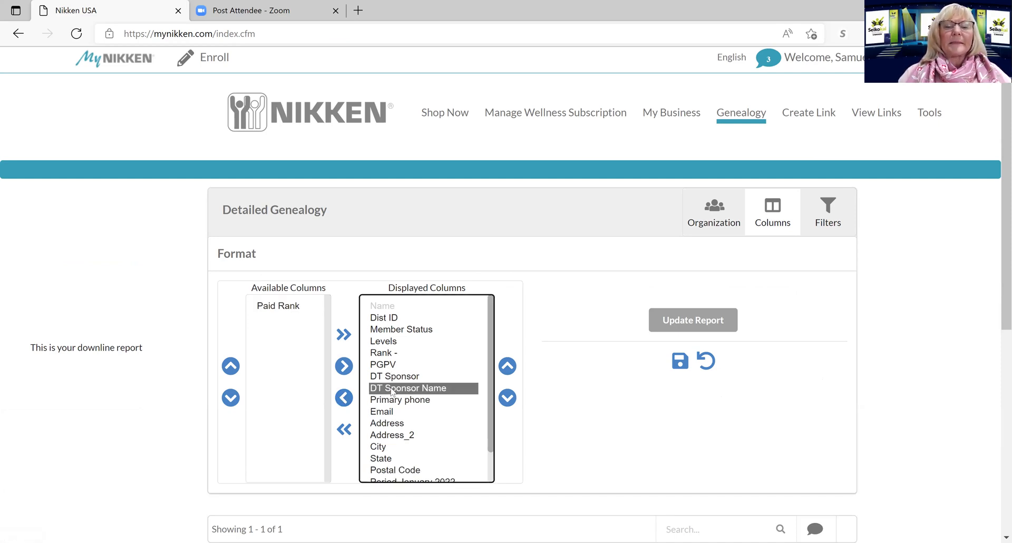
click(344, 398)
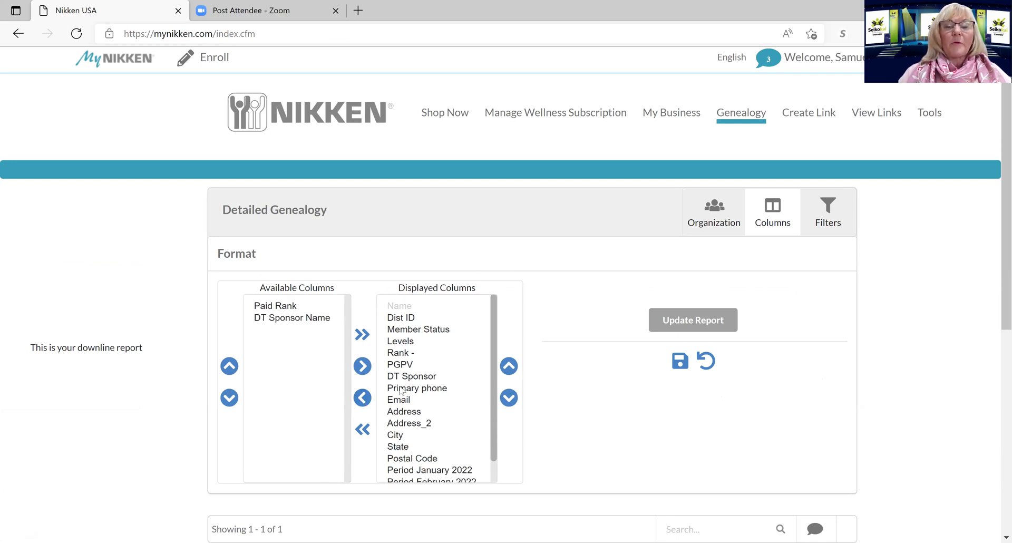
click(401, 391)
click(365, 399)
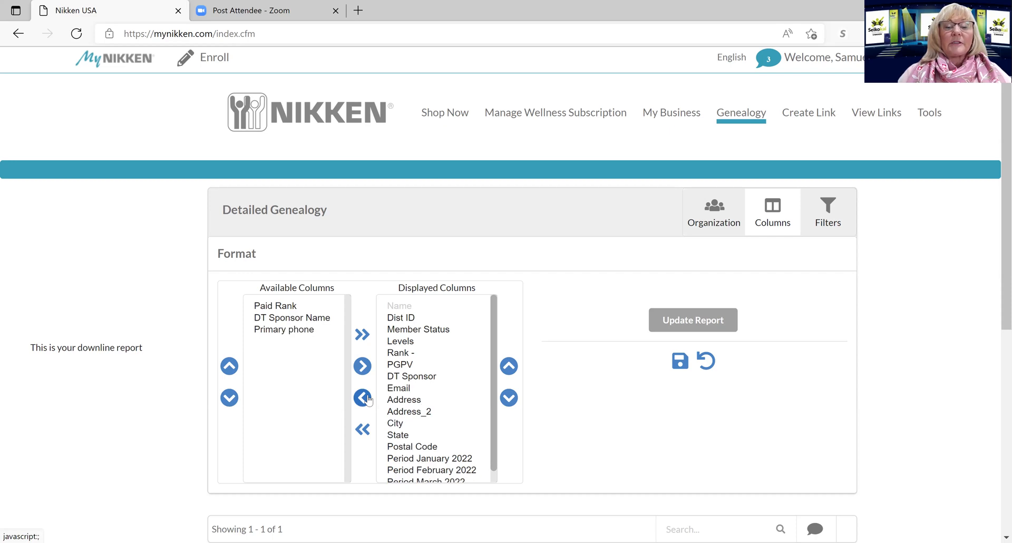
Remove Email, Address and City from the displayed columns and update the genealogy report.
click(404, 390)
click(362, 406)
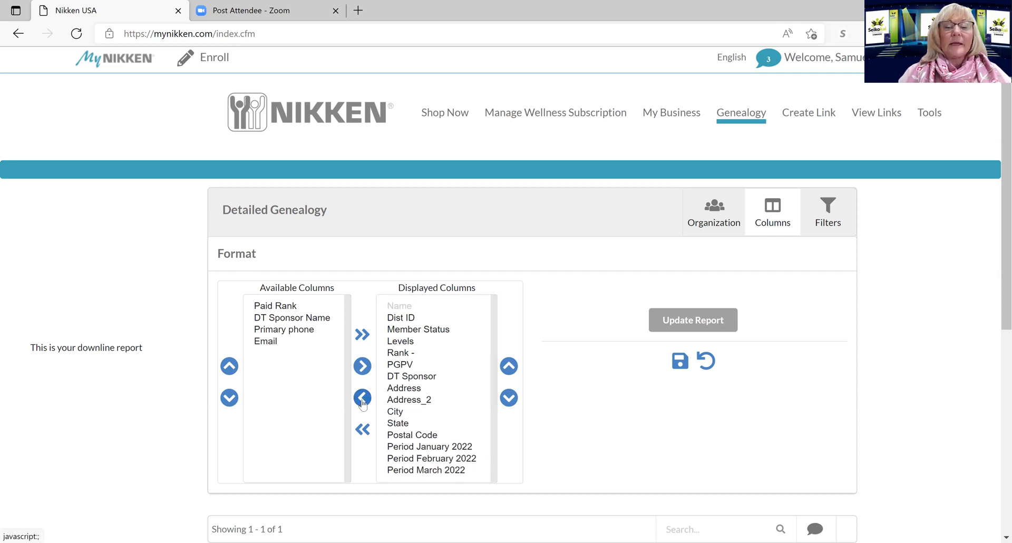
click(409, 388)
click(363, 403)
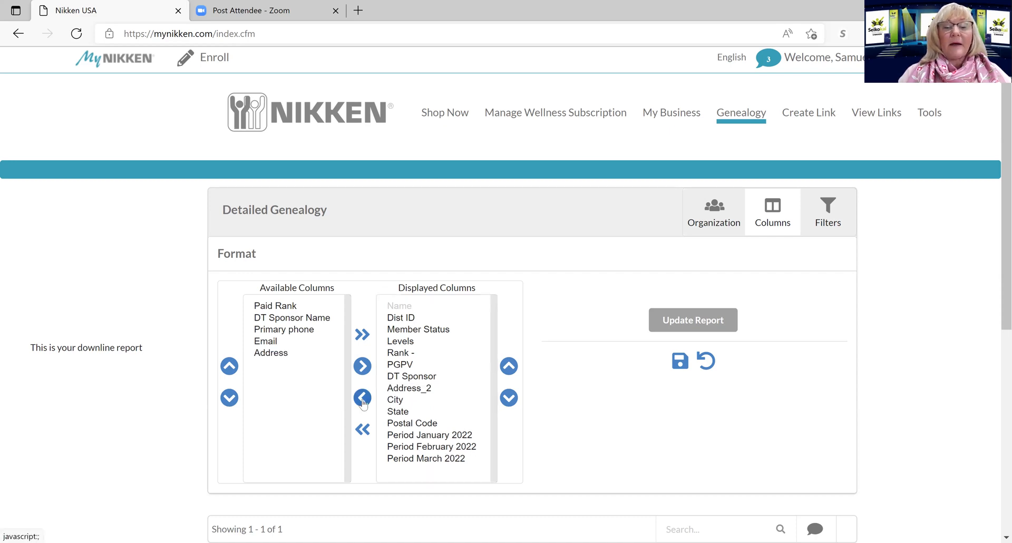
click(397, 401)
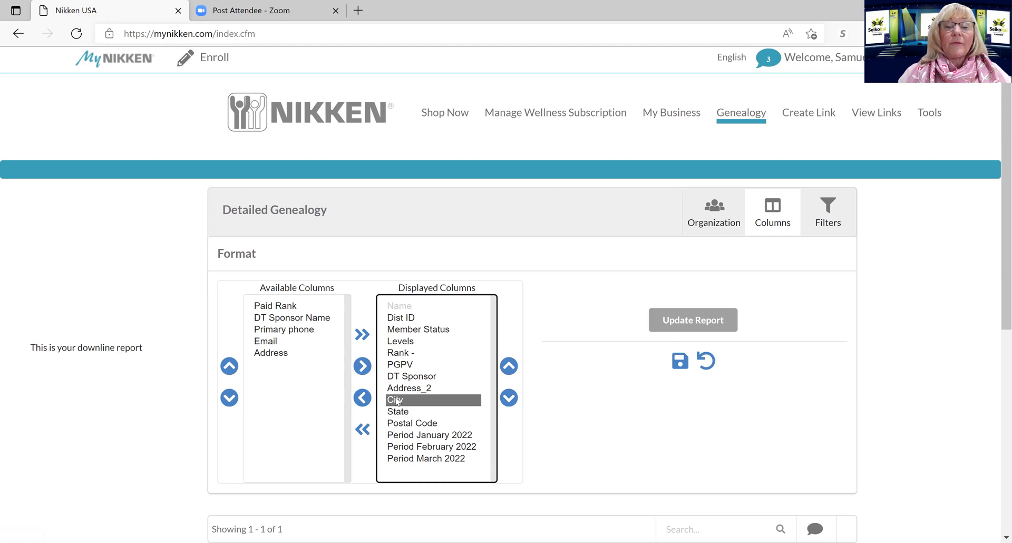
click(364, 399)
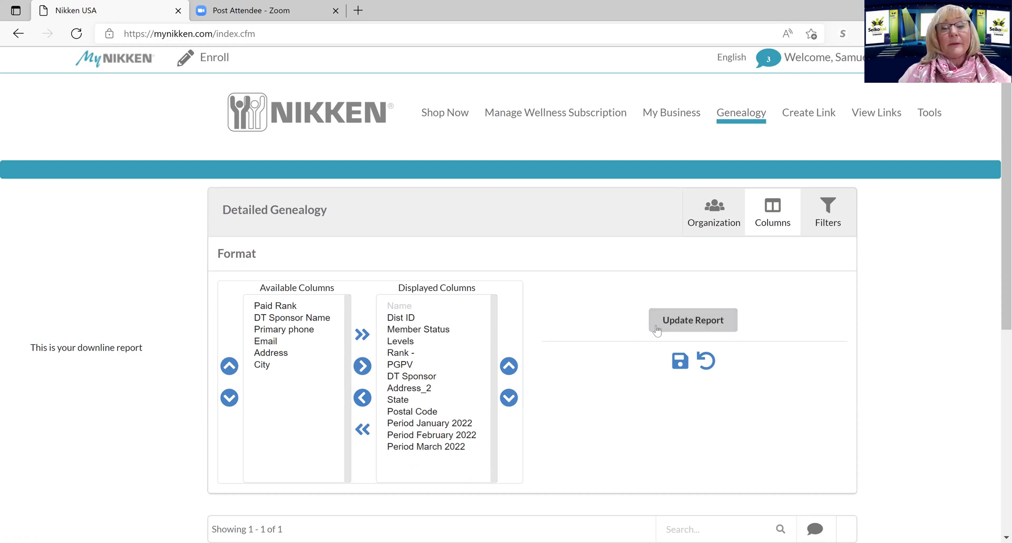
click(677, 323)
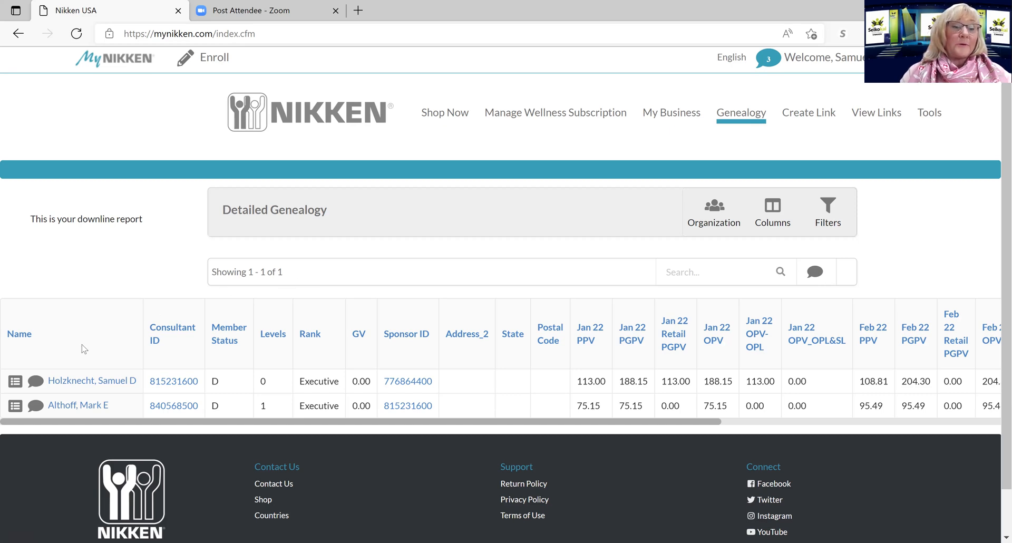
Open an internal message to the first listed member, view the Downline and ID recipient options, and close it unsent.
click(35, 382)
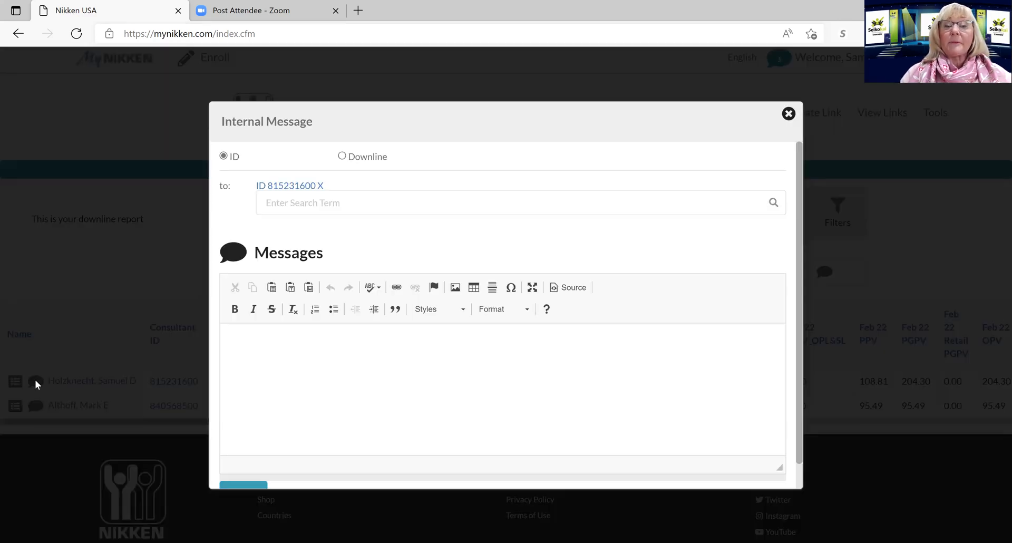
click(253, 309)
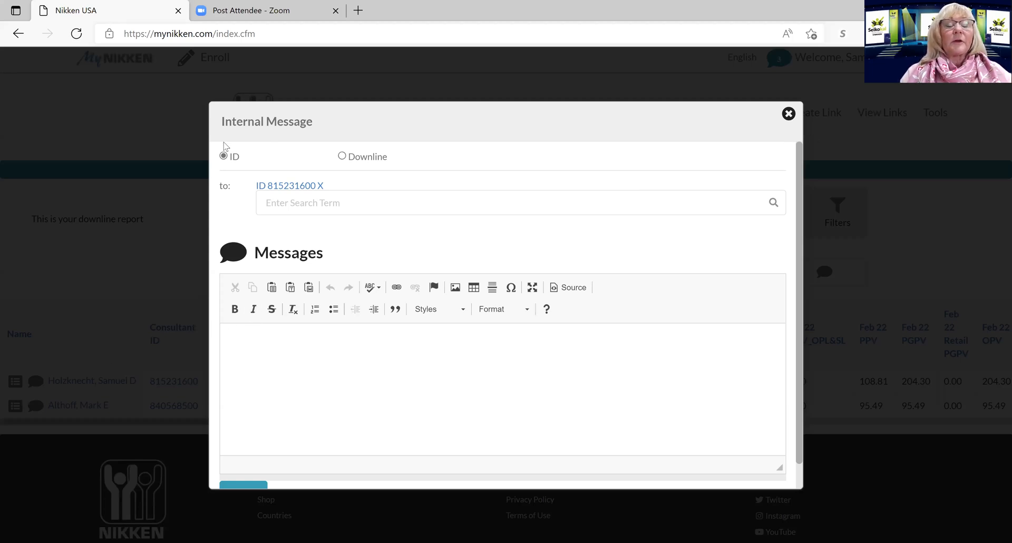
click(342, 156)
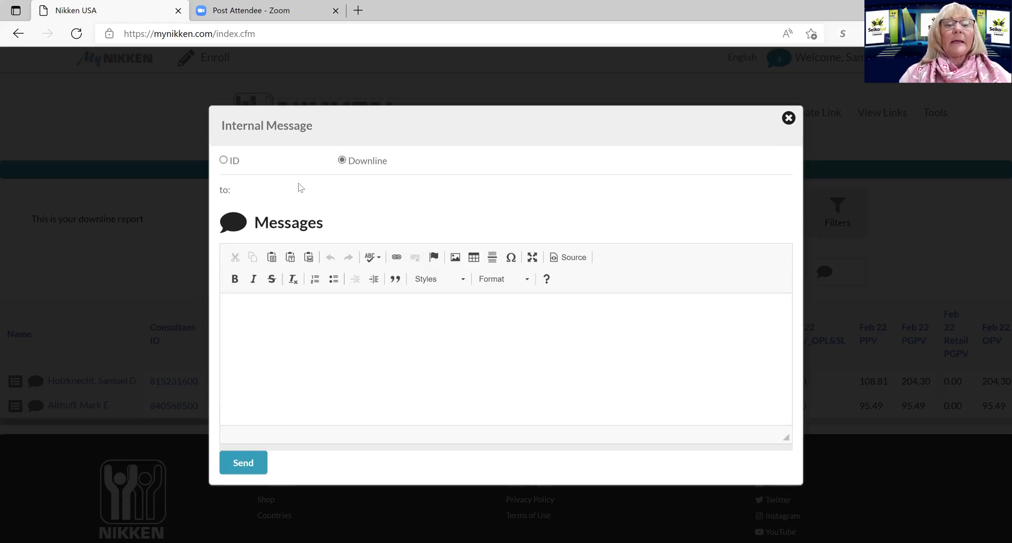
click(224, 160)
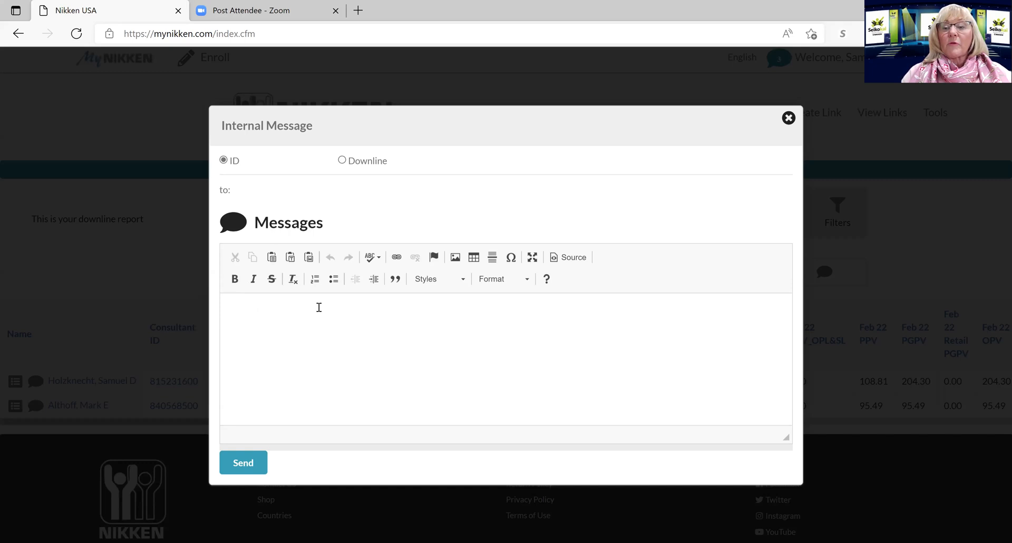
click(788, 119)
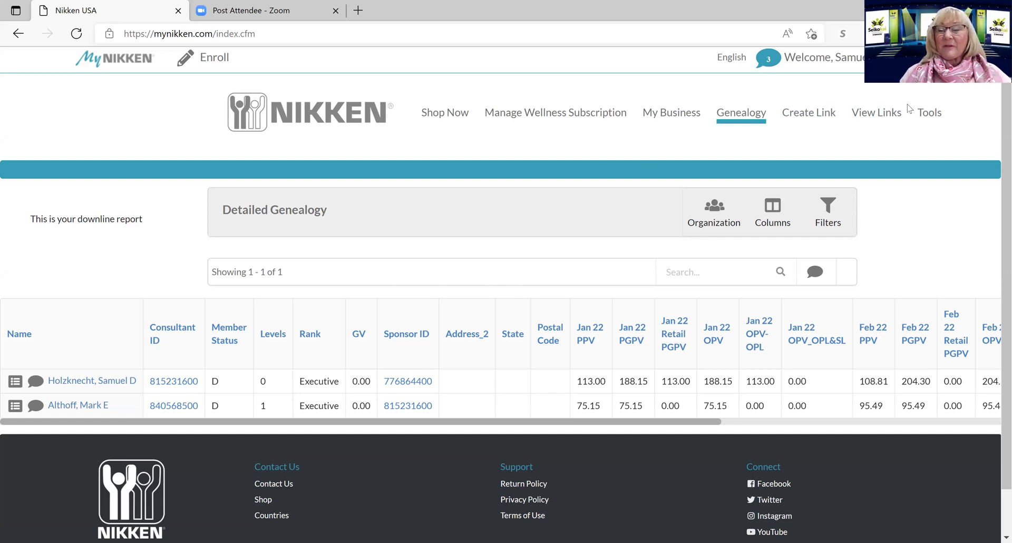
Open the Nikken tools site and review the announcements, tutorials and promotions in the News & information center.
click(928, 114)
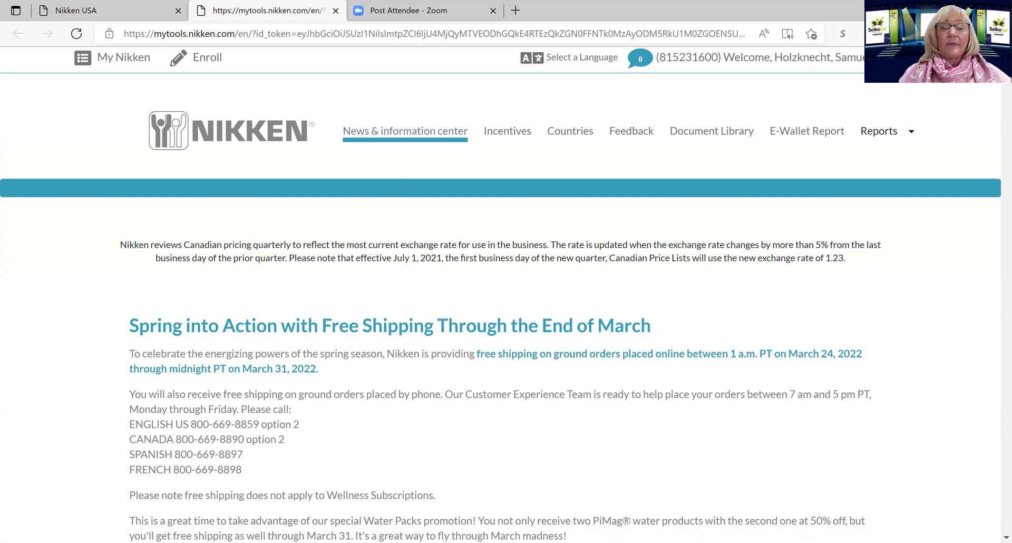
scroll(501, 316, down, 2)
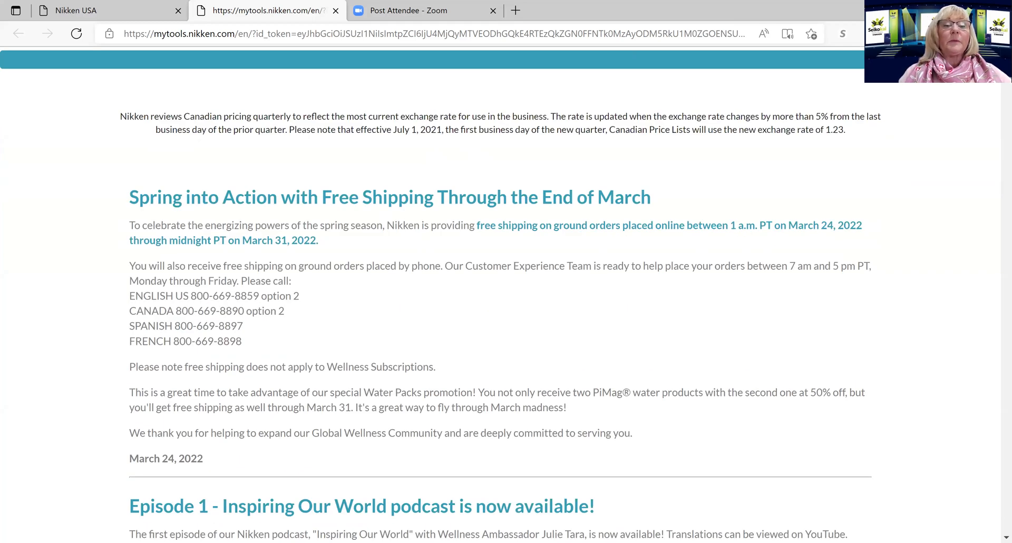
scroll(663, 132, down, 5)
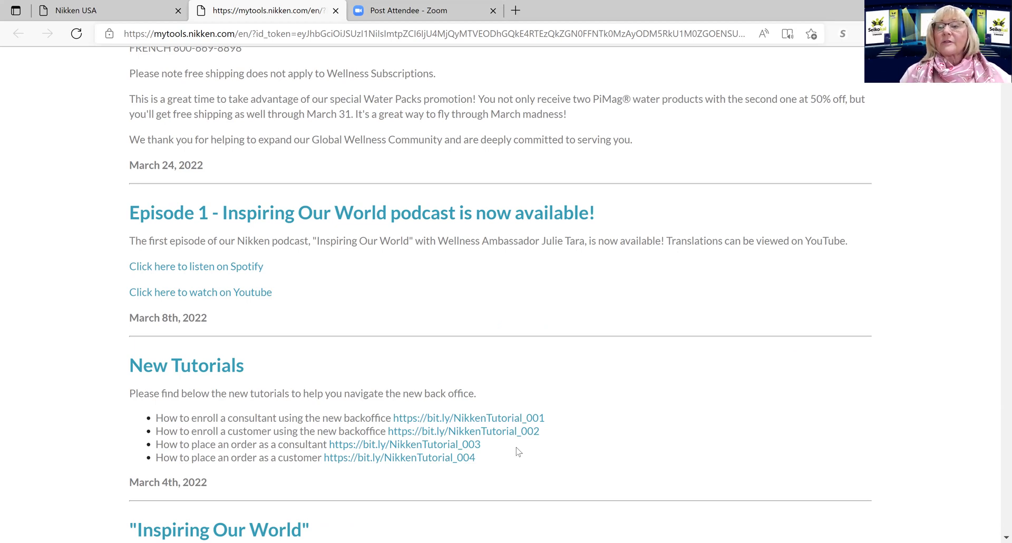
scroll(453, 399, down, 4)
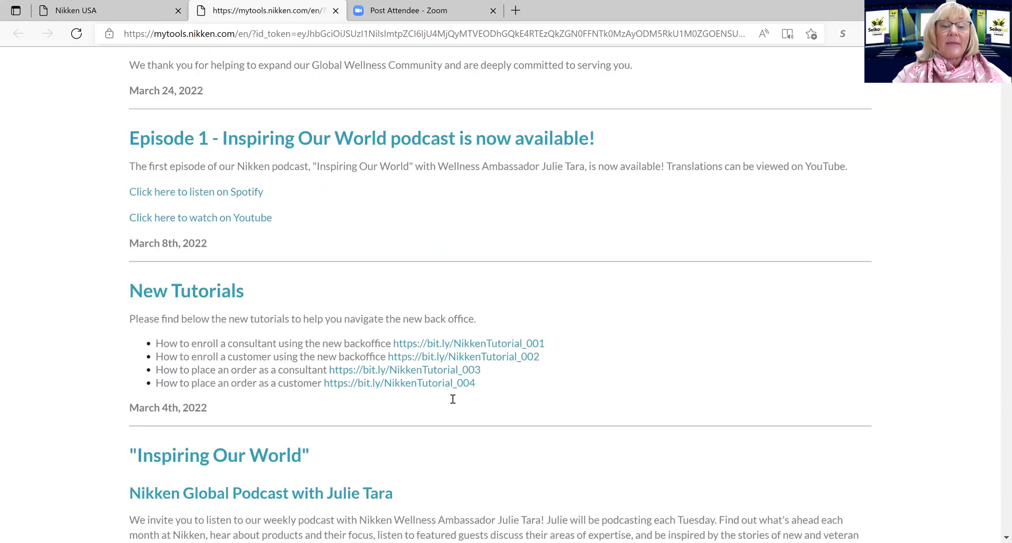
scroll(453, 399, down, 4)
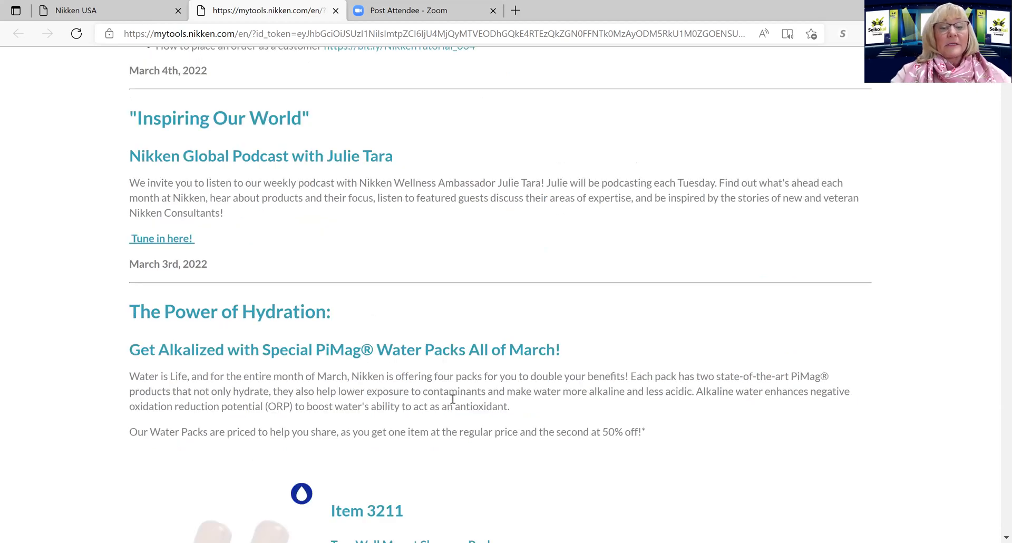
scroll(453, 399, down, 4)
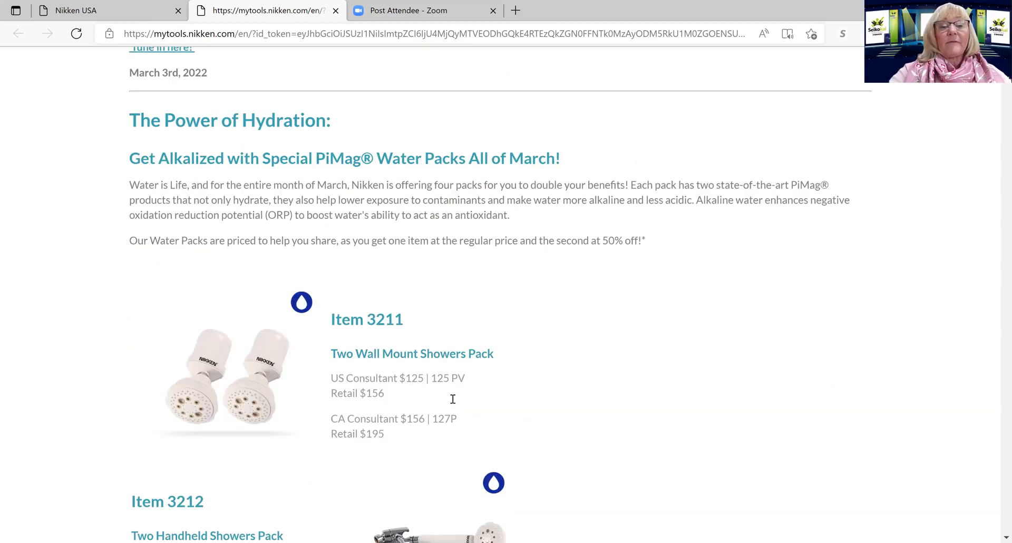
scroll(452, 399, down, 4)
scroll(453, 399, up, 15)
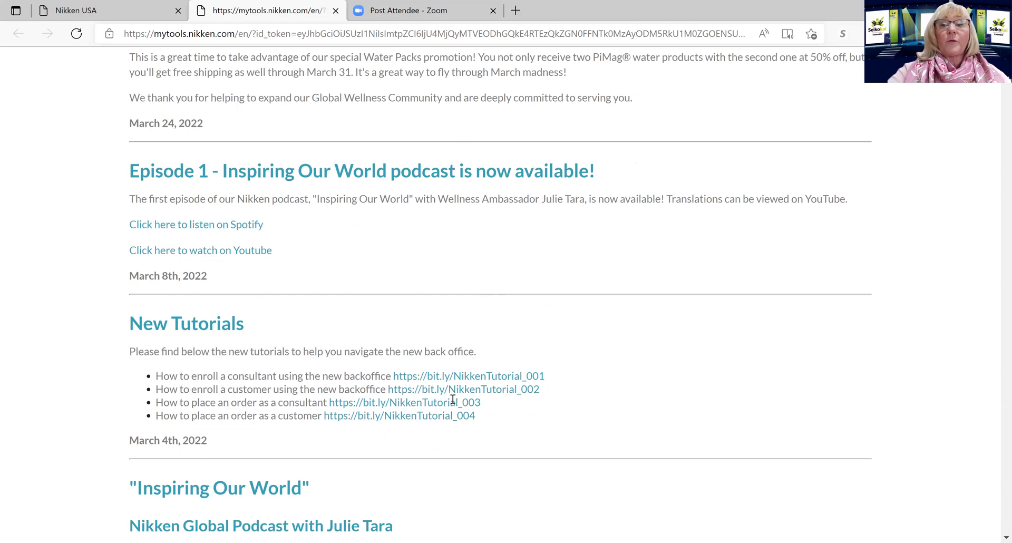
scroll(453, 399, down, 4)
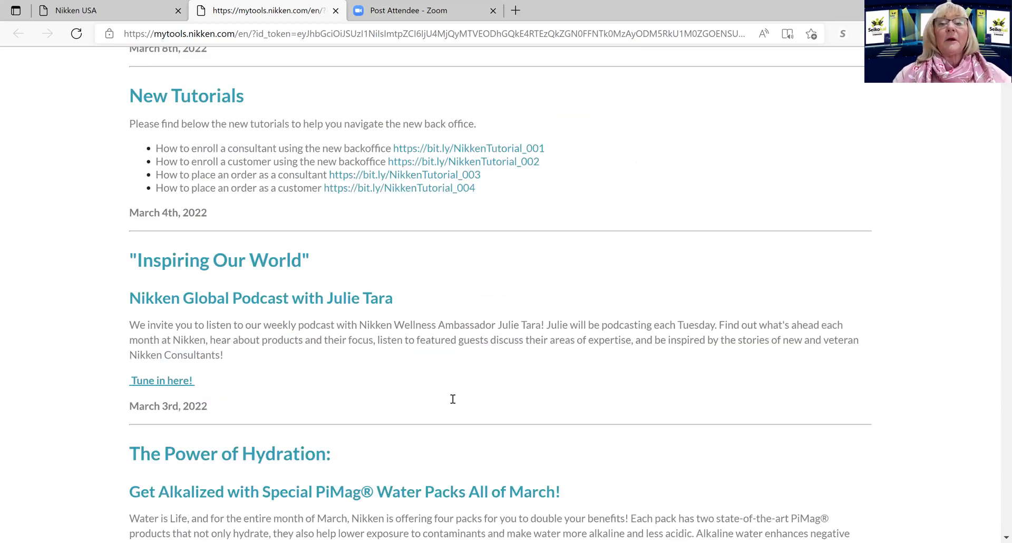
scroll(452, 399, up, 10)
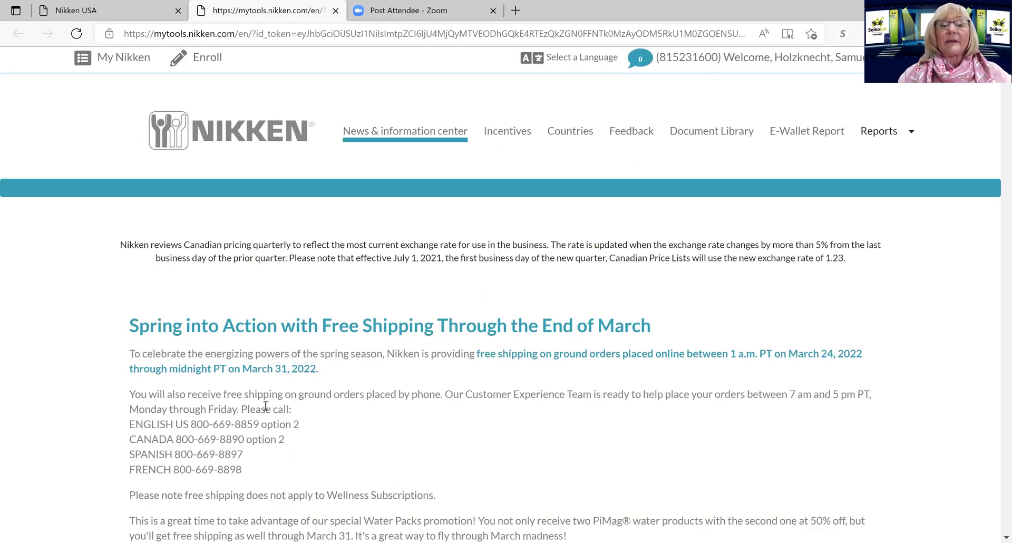
View the Incentives programs page, then review the regional country listings from North America to Asia on the Countries page.
click(519, 133)
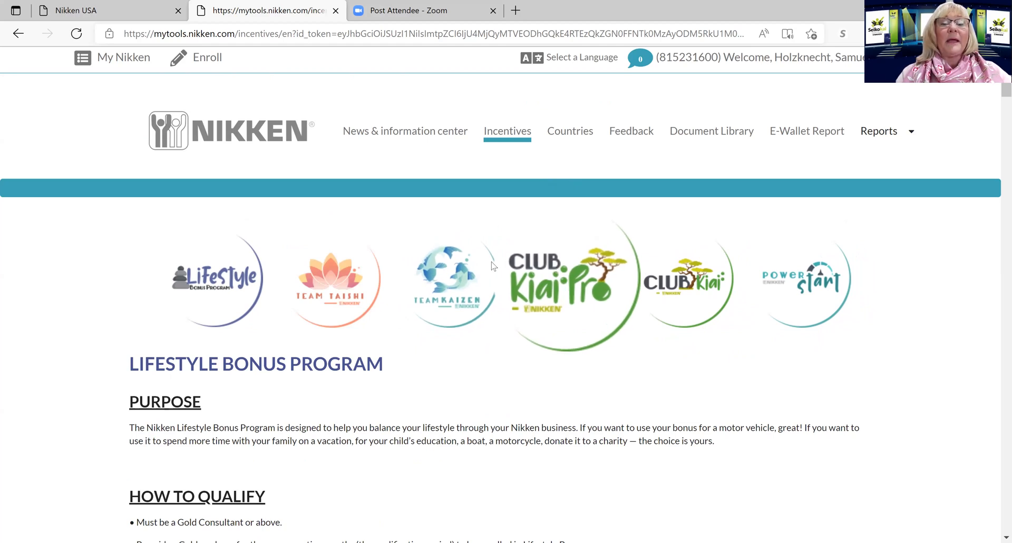
click(574, 139)
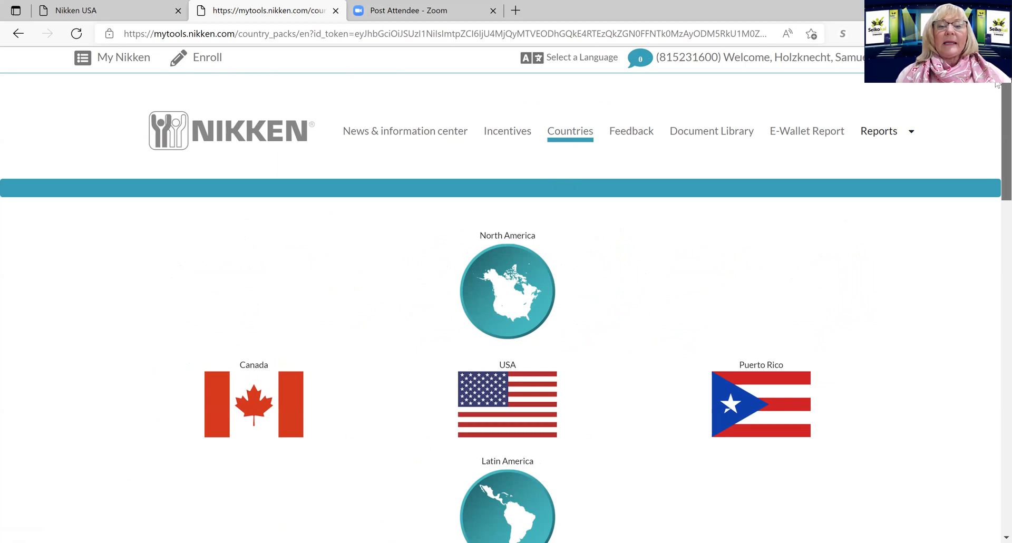
scroll(997, 84, down, 4)
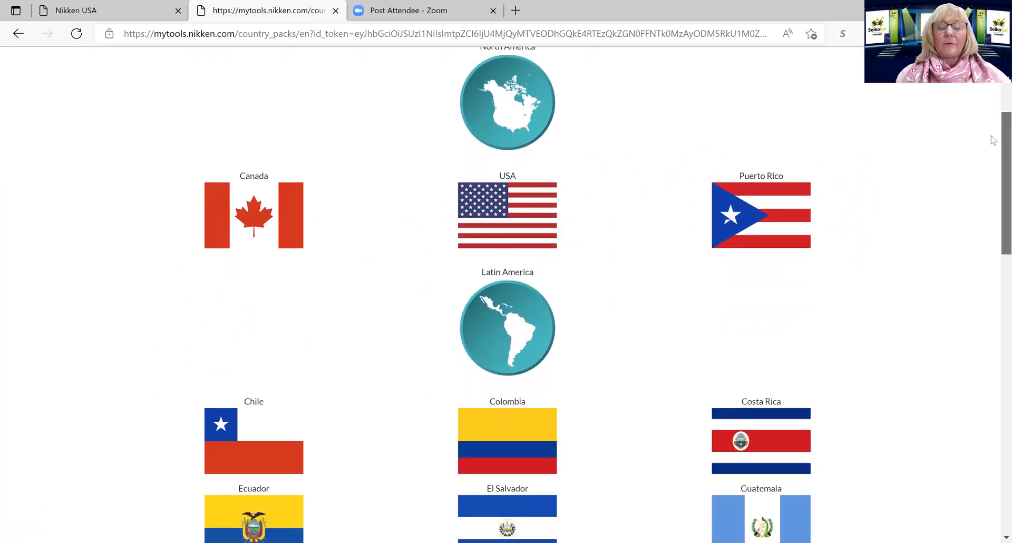
scroll(992, 140, down, 5)
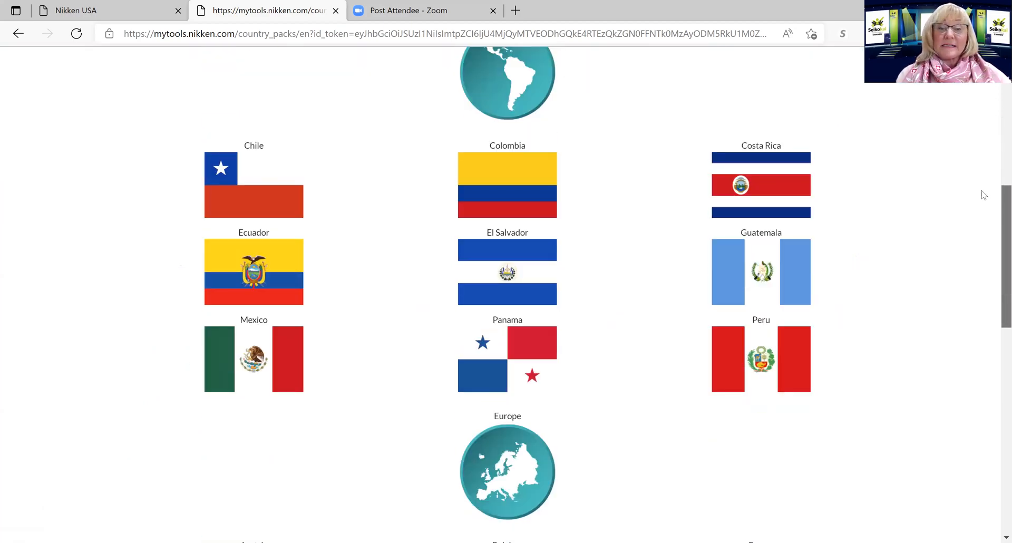
scroll(984, 195, down, 7)
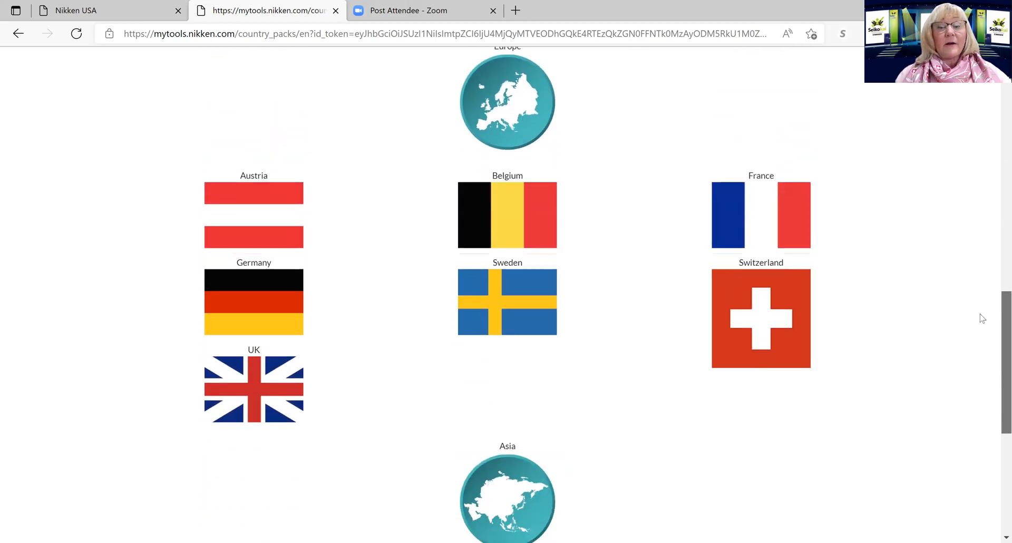
scroll(981, 318, down, 4)
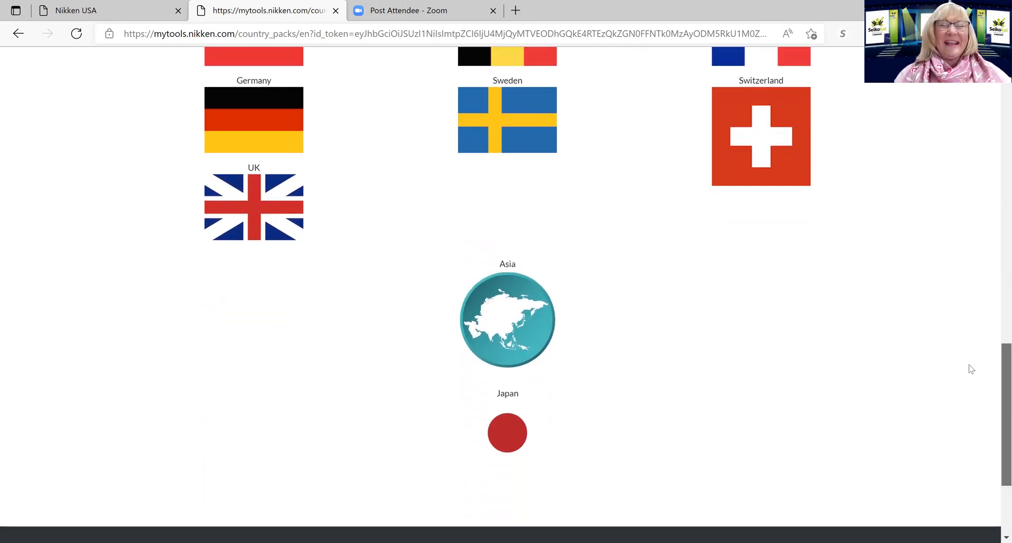
scroll(973, 358, up, 15)
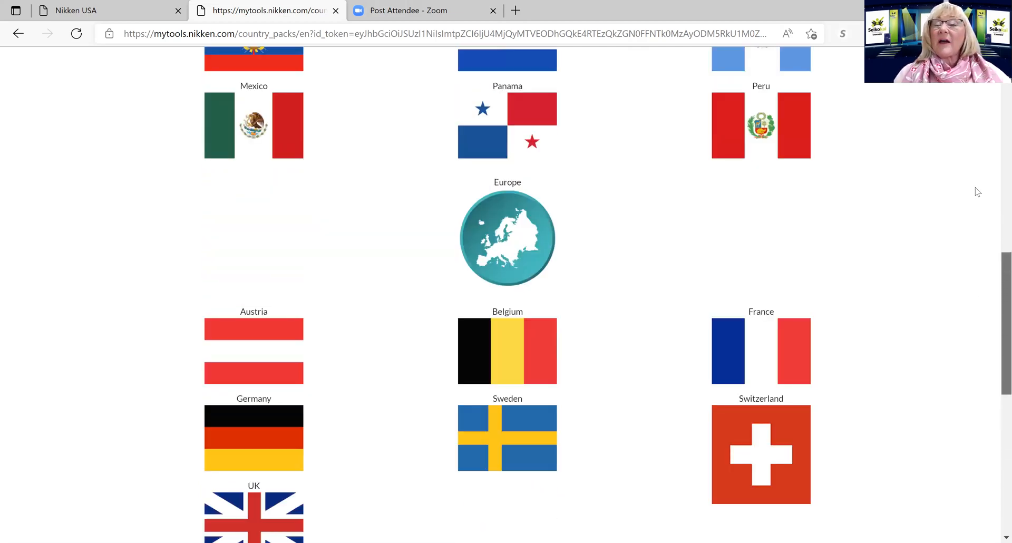
scroll(978, 120, up, 6)
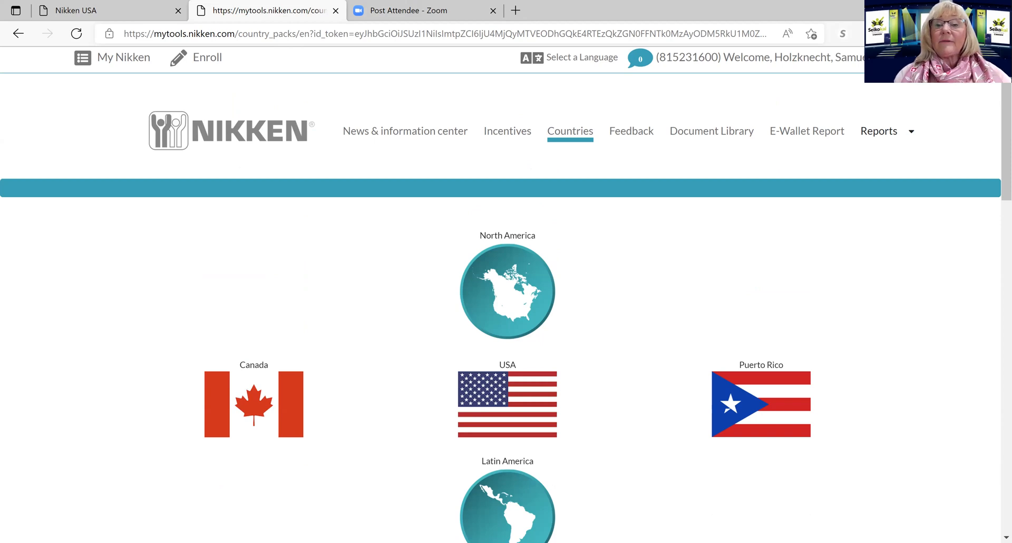
Open the Feedback page and review the form's fields down to the message area.
click(637, 133)
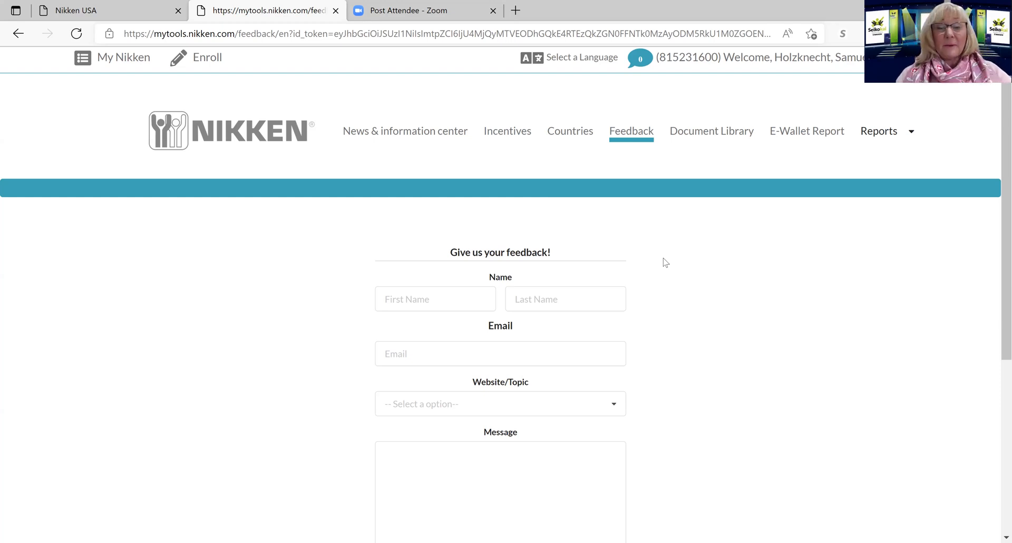
drag(997, 153, 997, 155)
scroll(997, 174, down, 3)
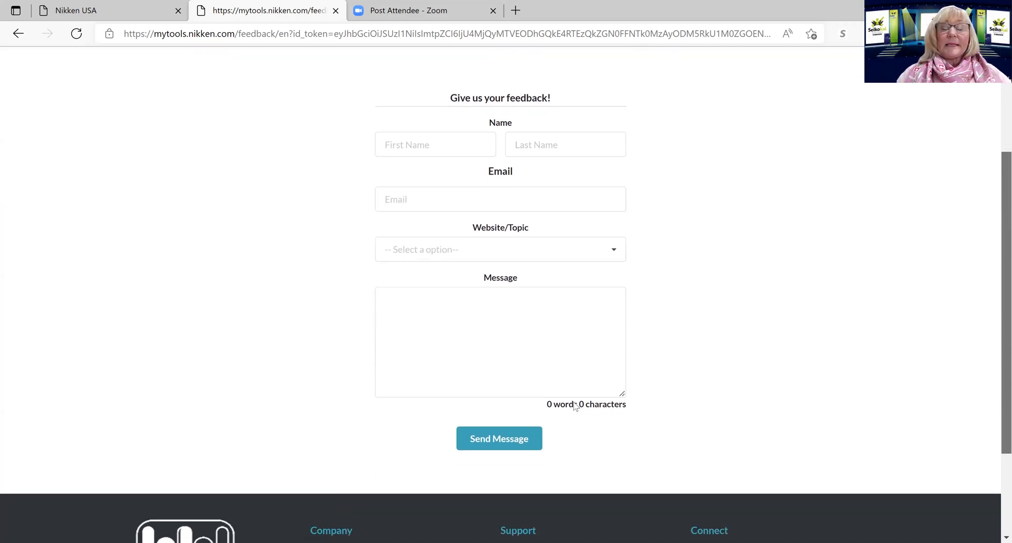
scroll(999, 168, up, 3)
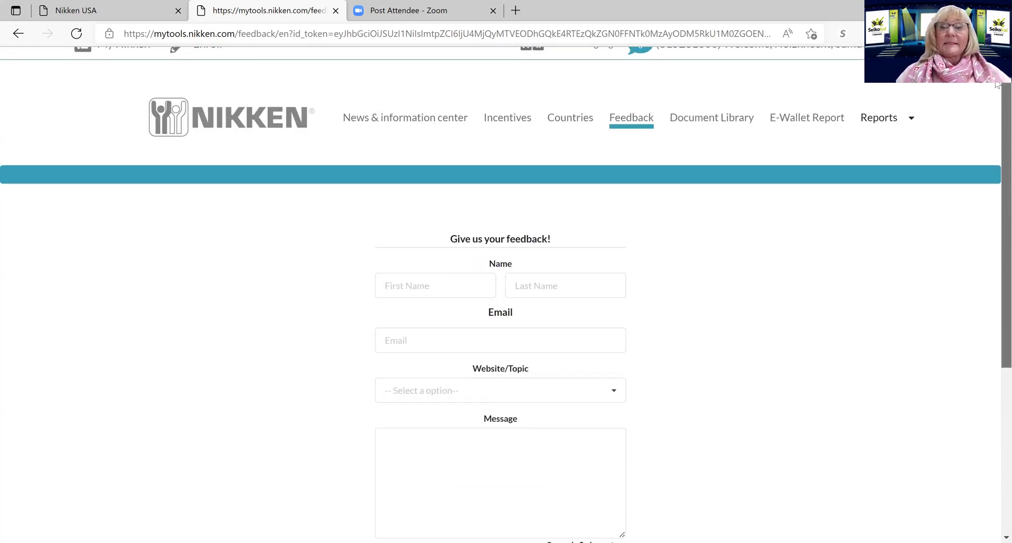
Open the Document Library and review its full list of content categories.
click(716, 117)
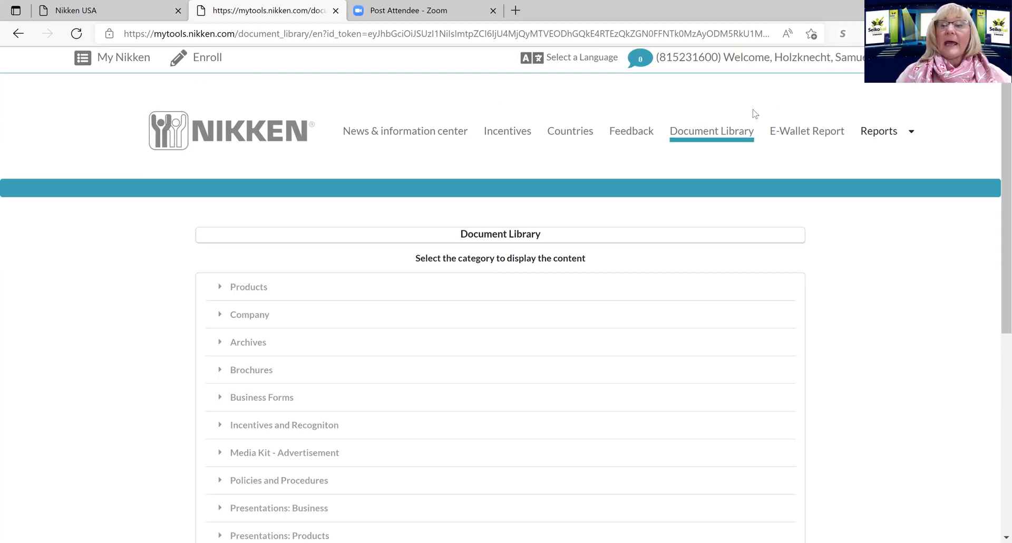
drag(997, 98, 998, 183)
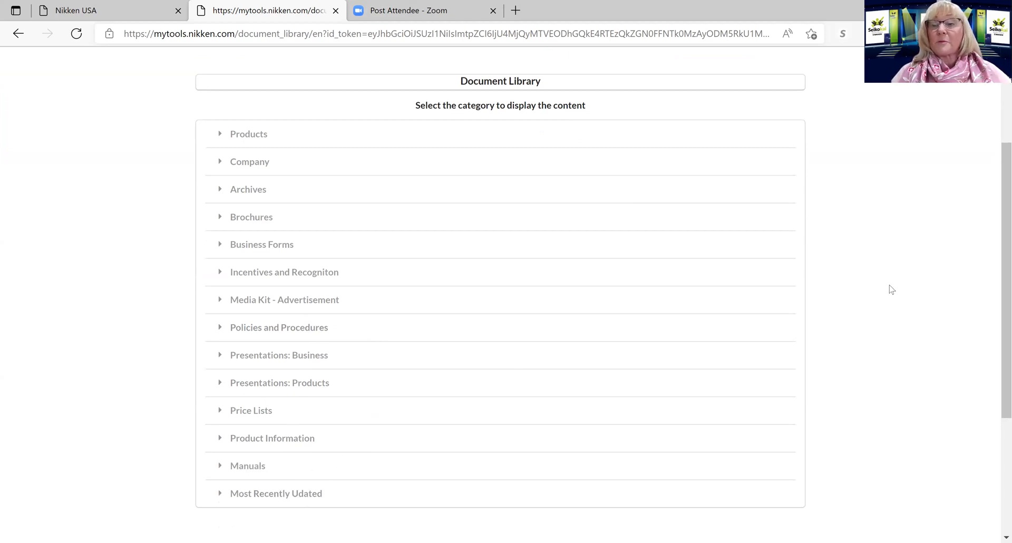
scroll(921, 91, up, 3)
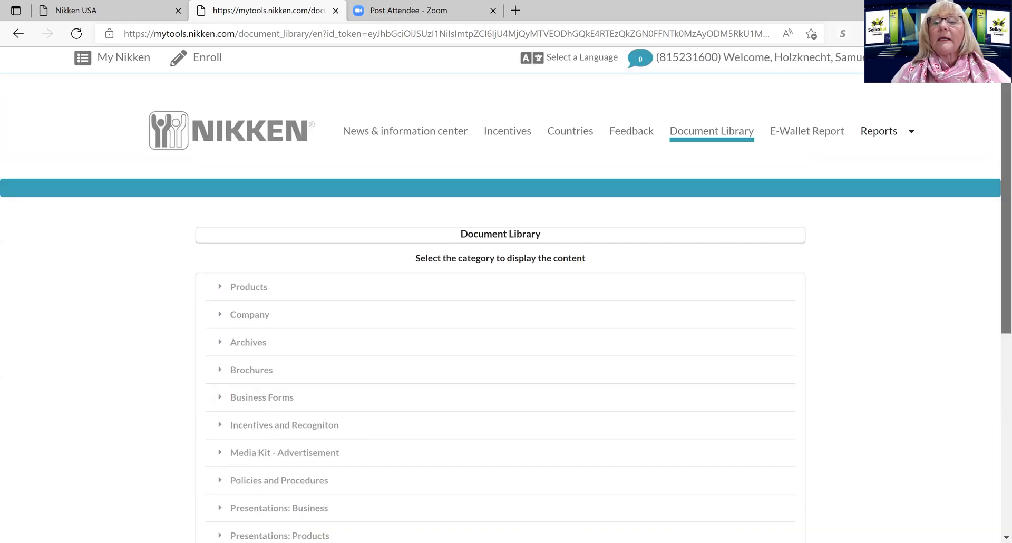
View the E-Wallet Report, and open the Tax summary from the available reports.
click(823, 137)
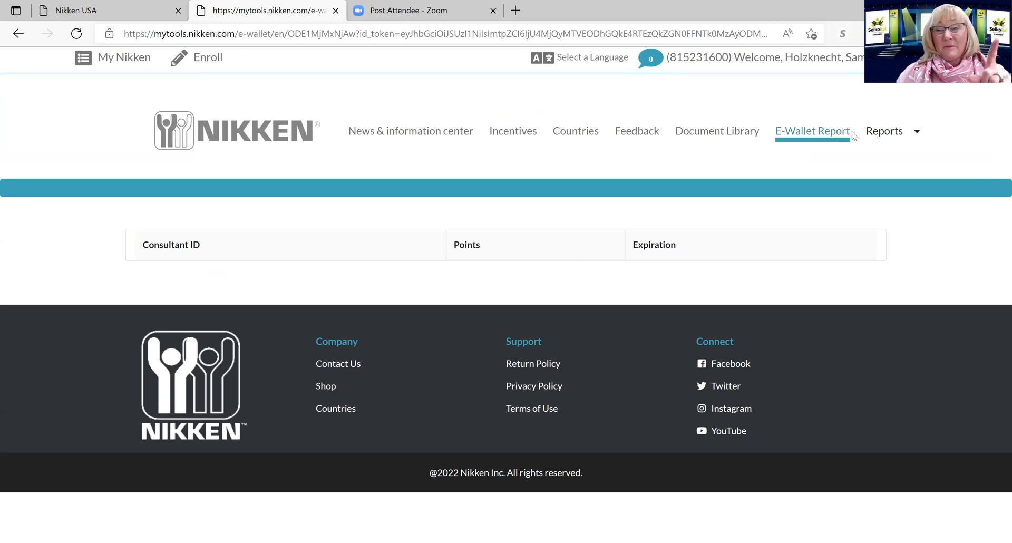
click(918, 133)
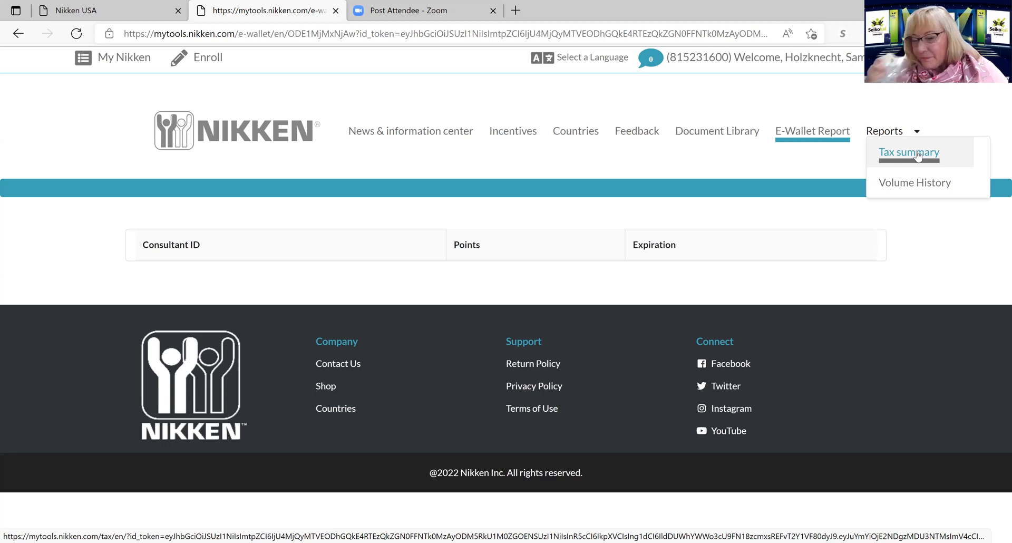
click(918, 155)
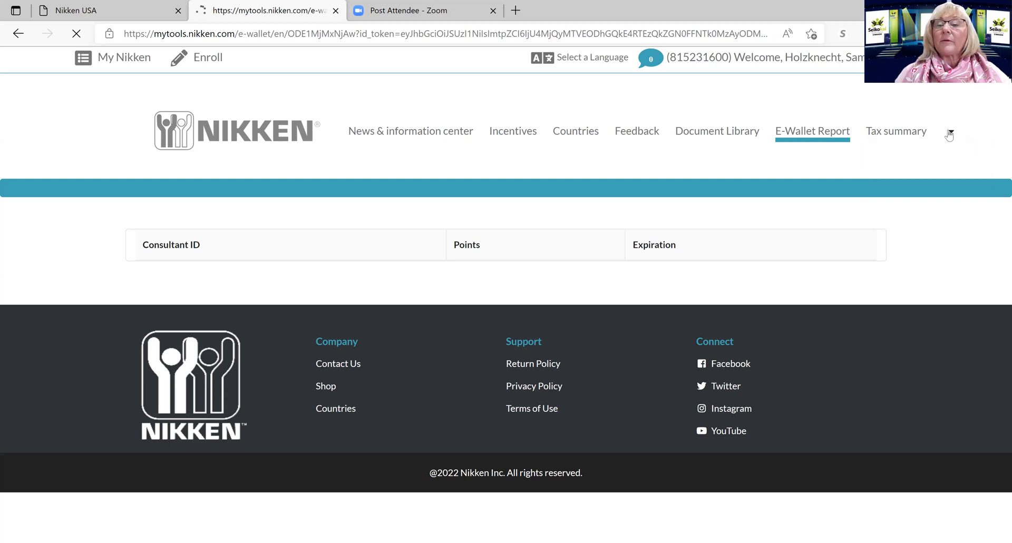
click(947, 136)
double_click(936, 154)
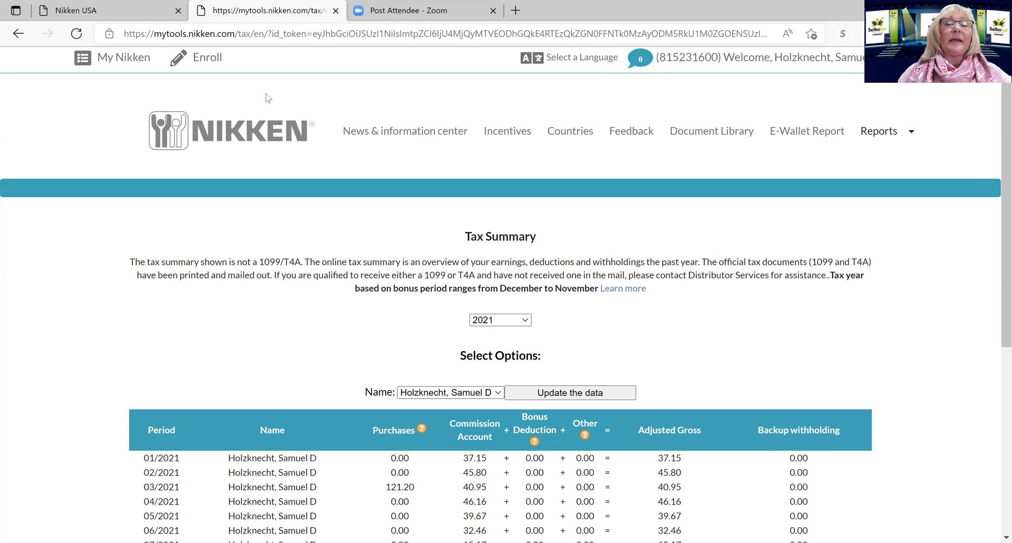
Return to the My Nikken dashboard and view the pin rank qualifications and key measures.
click(124, 59)
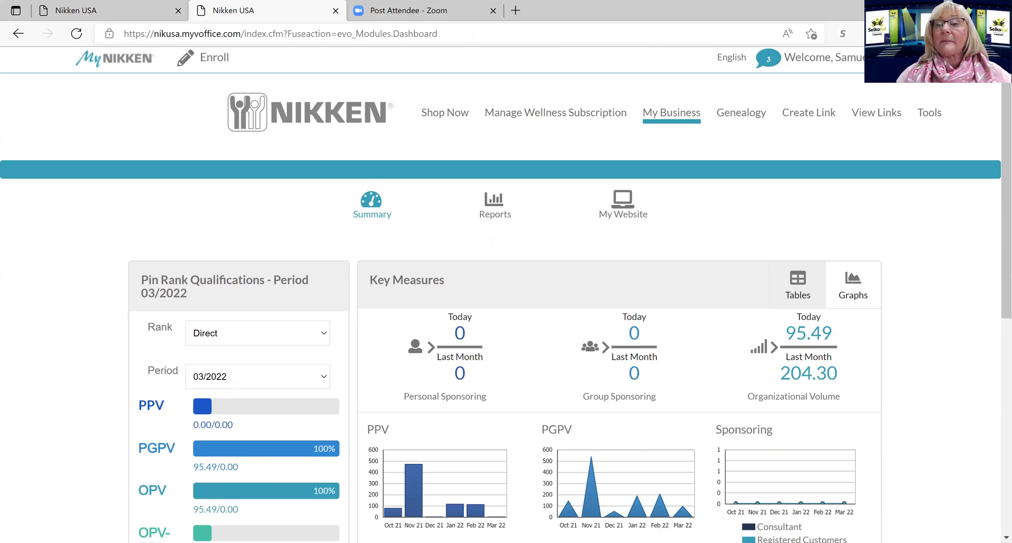
scroll(996, 127, down, 1)
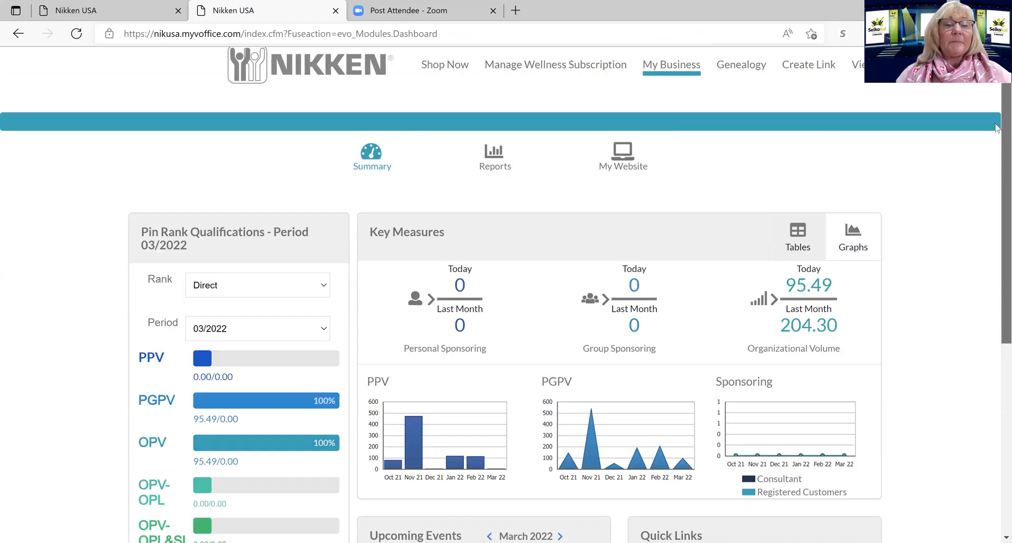
scroll(996, 158, down, 2)
scroll(996, 167, down, 1)
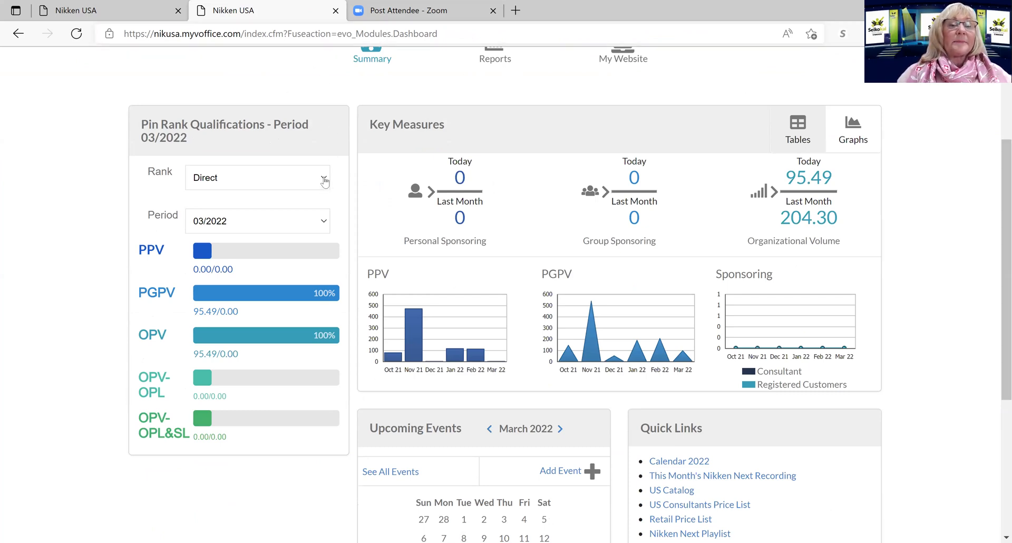
Set the pin rank qualifications to Silver, view the GV report behind PGPV, and close it.
click(324, 182)
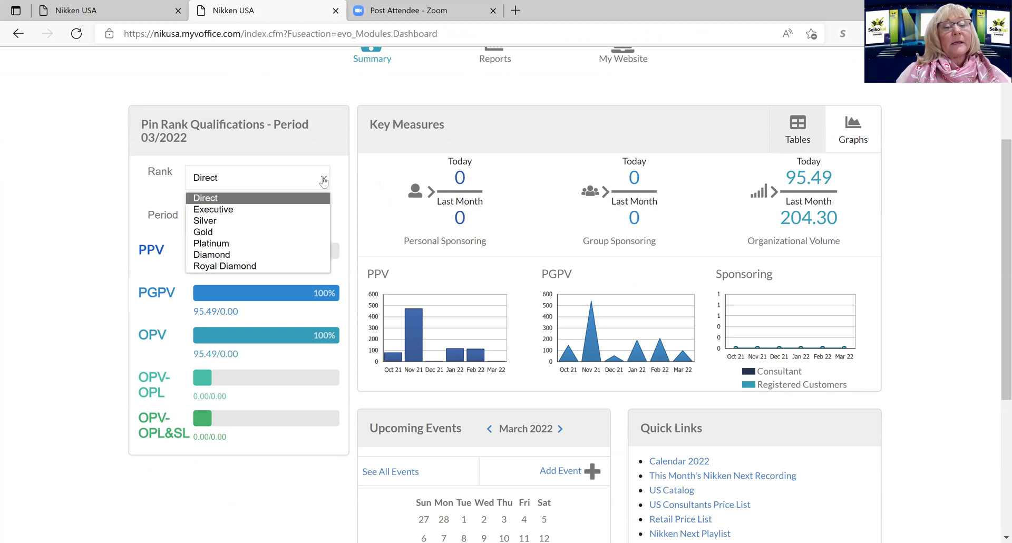
click(323, 222)
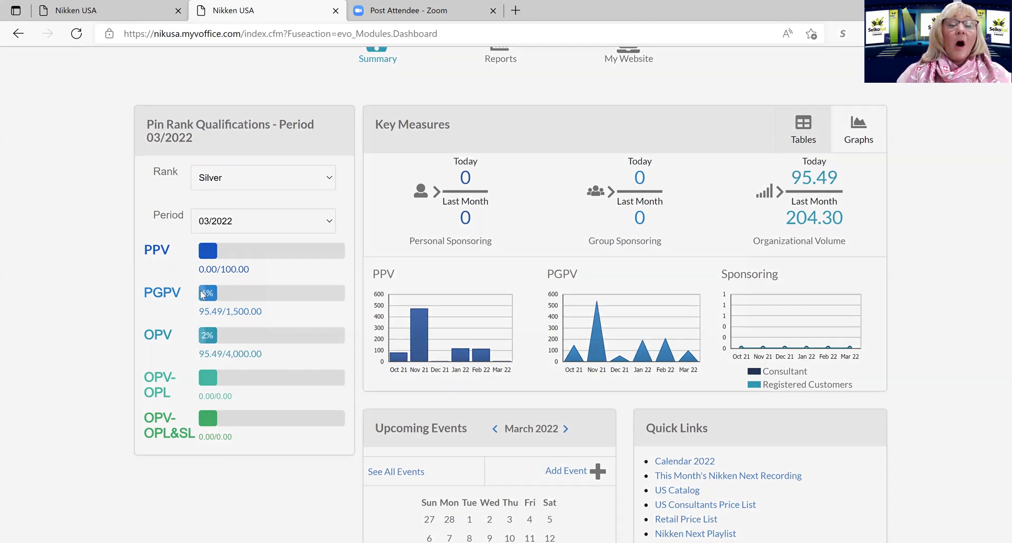
click(203, 294)
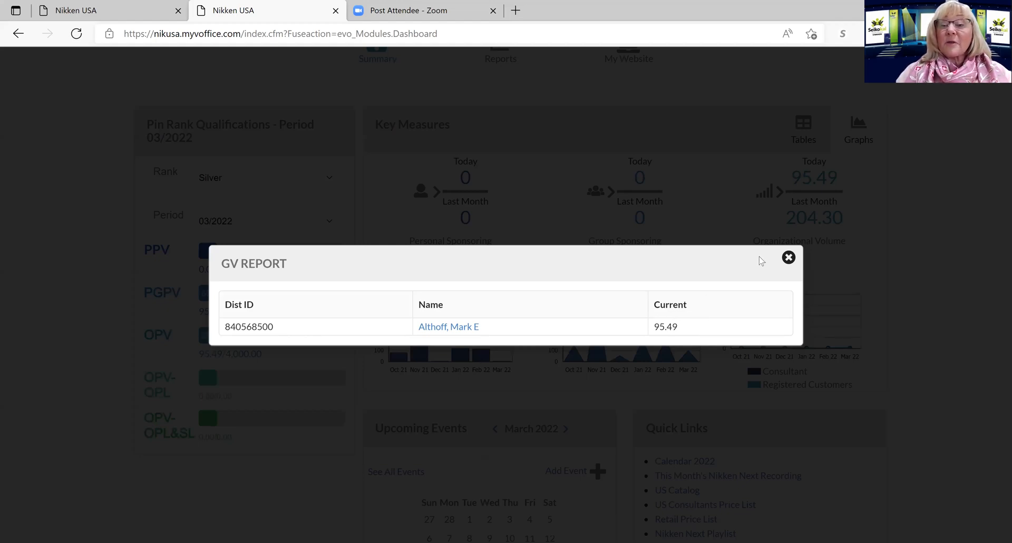
click(789, 257)
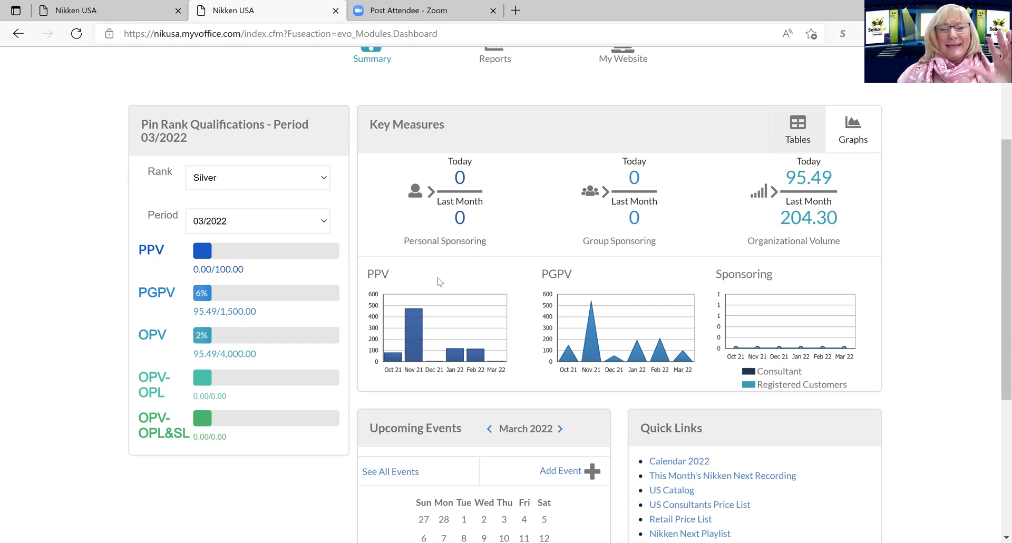
Inspect the monthly values in the PPV and PGPV charts, and show the Key Measures as tables.
mouse_move(393, 360)
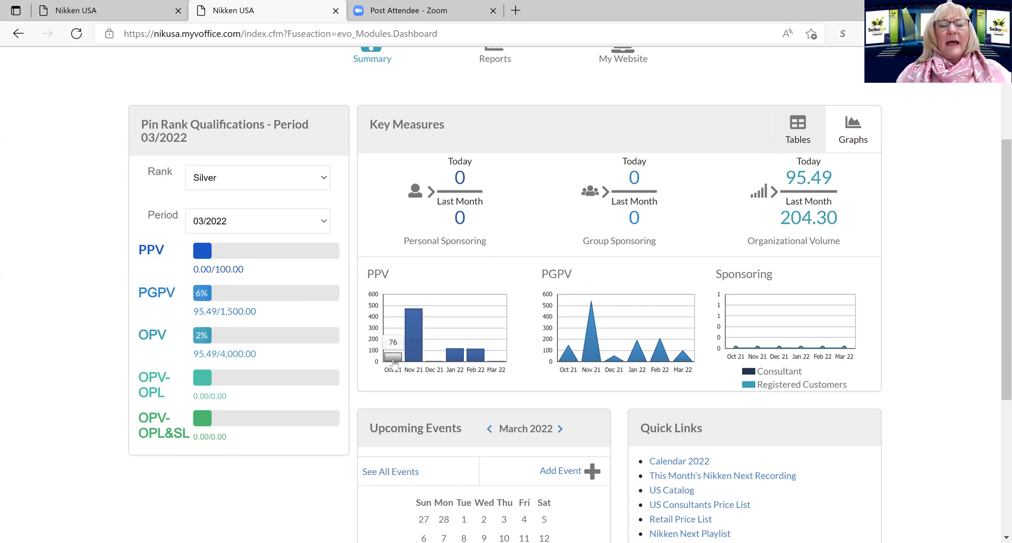
mouse_move(411, 329)
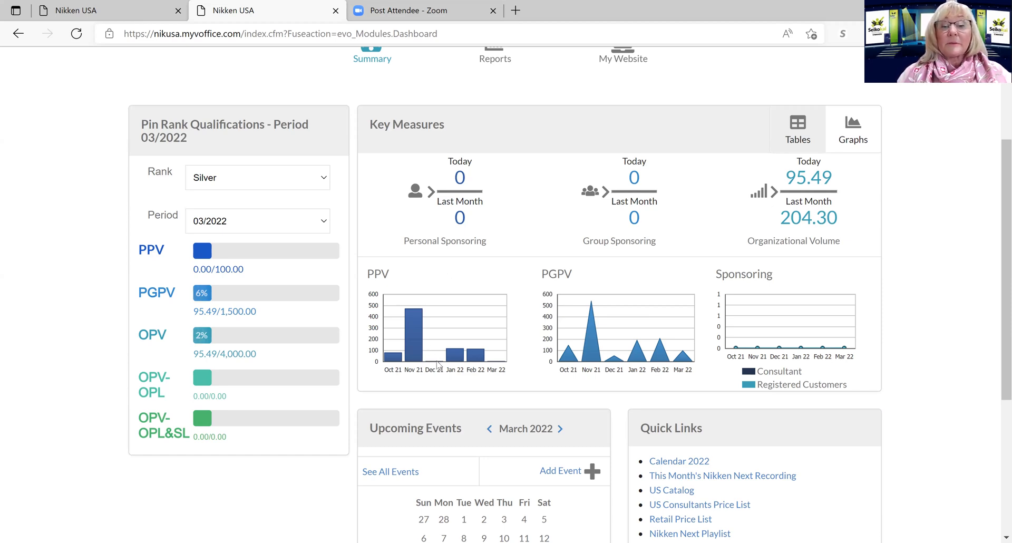
mouse_move(457, 359)
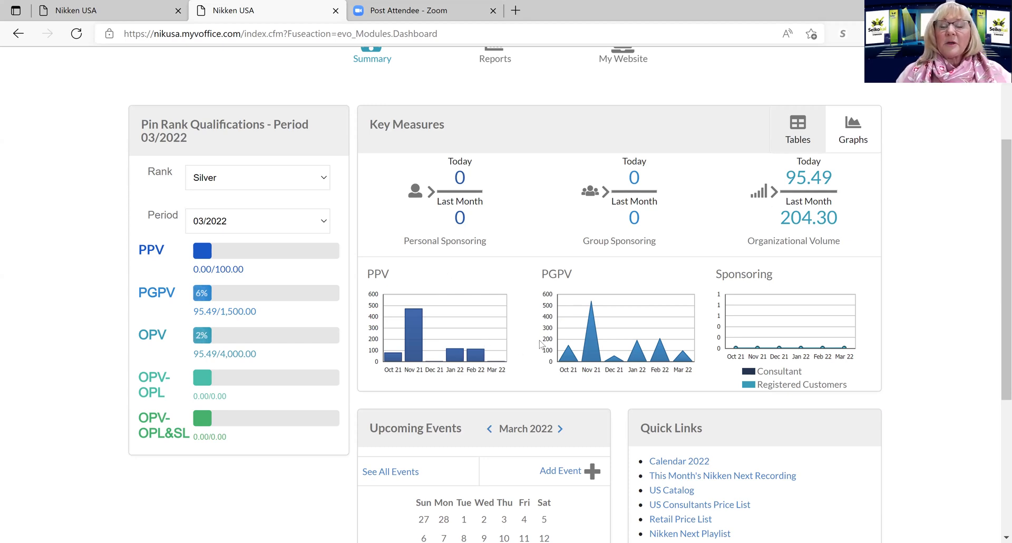
mouse_move(572, 356)
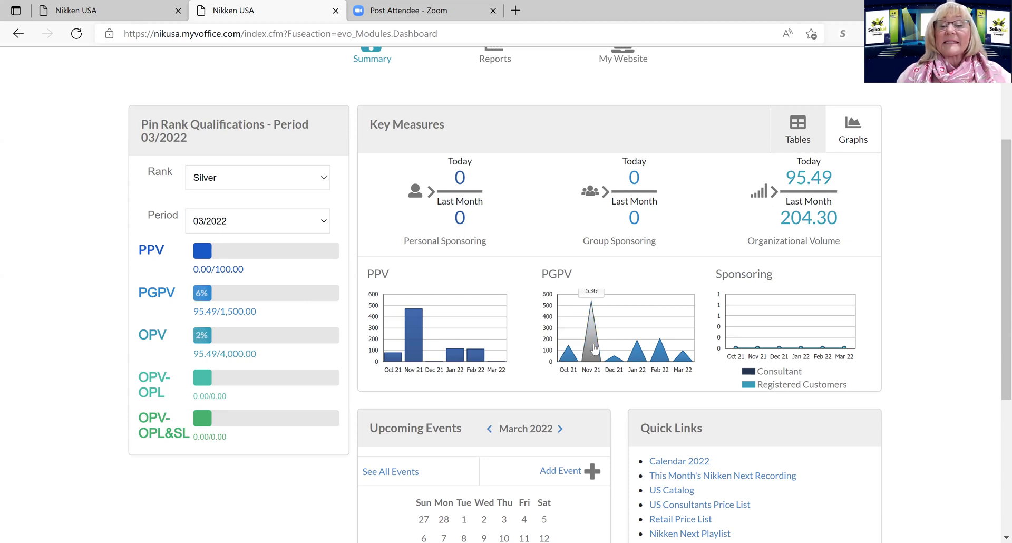
mouse_move(638, 359)
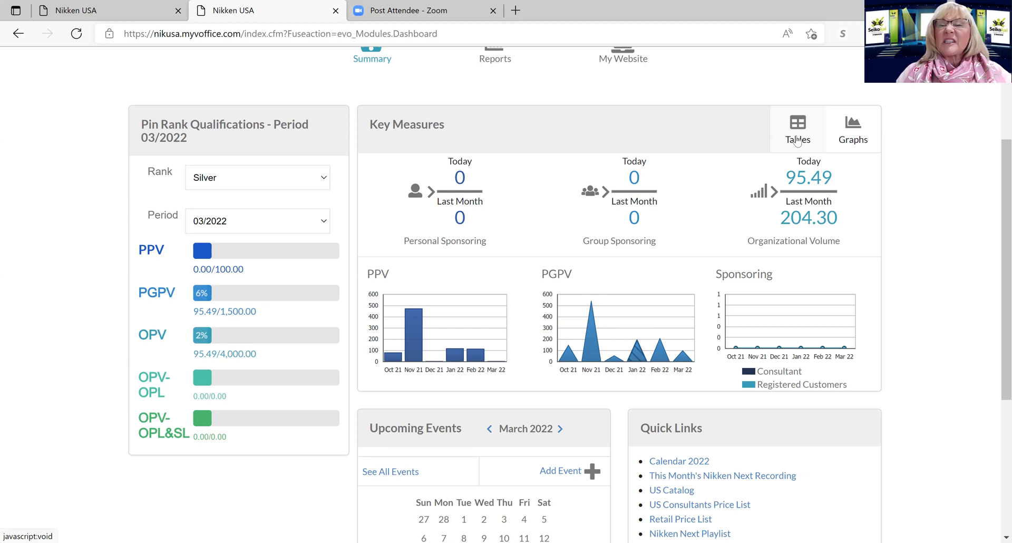
click(798, 138)
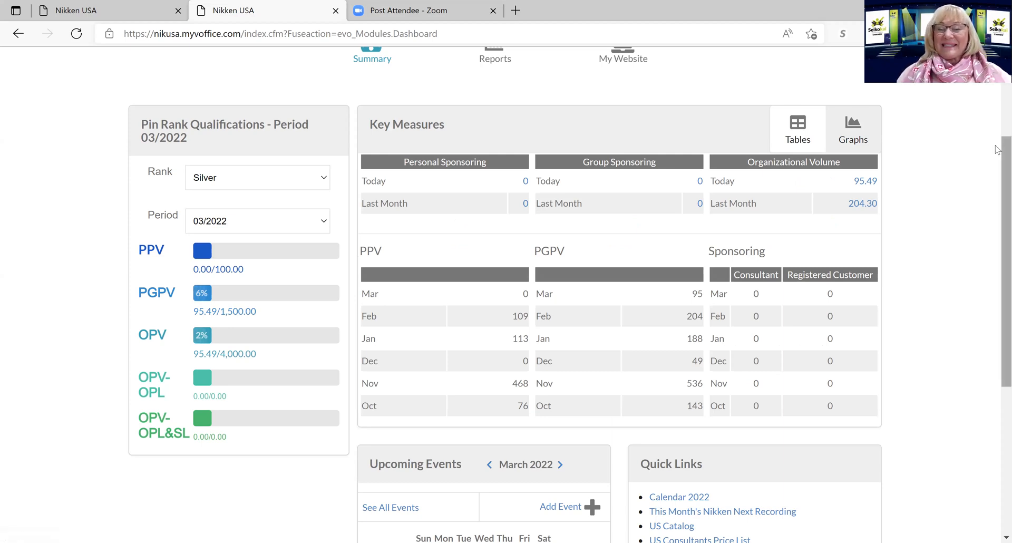
scroll(997, 152, down, 1)
drag(996, 152, 998, 122)
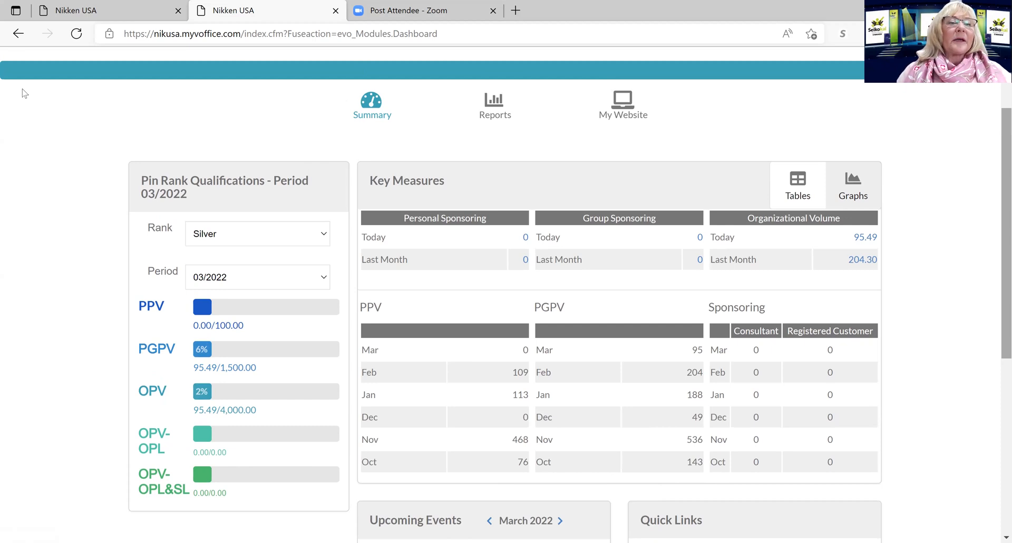
Go back to the Tax Summary page and reopen the My Nikken dashboard from there.
click(15, 39)
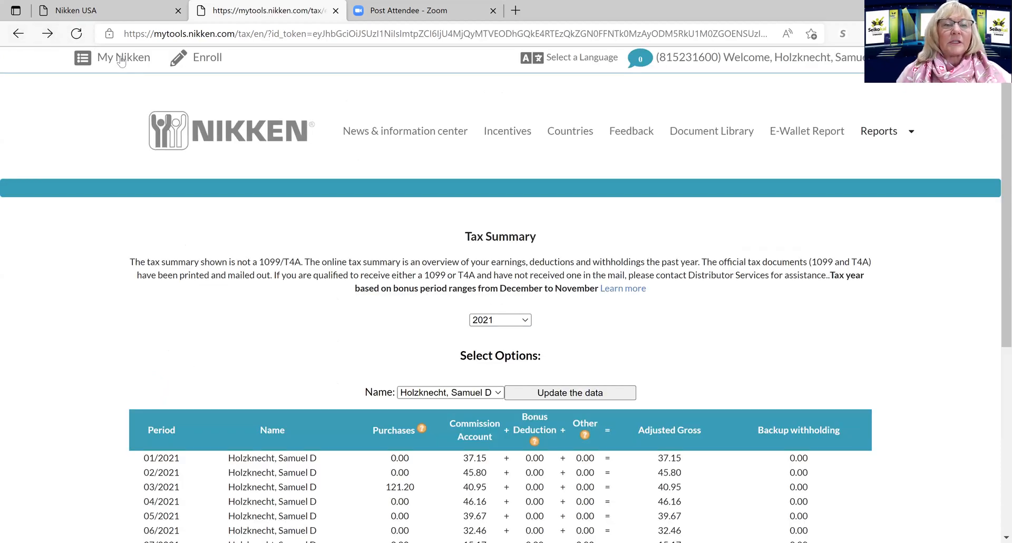
click(122, 59)
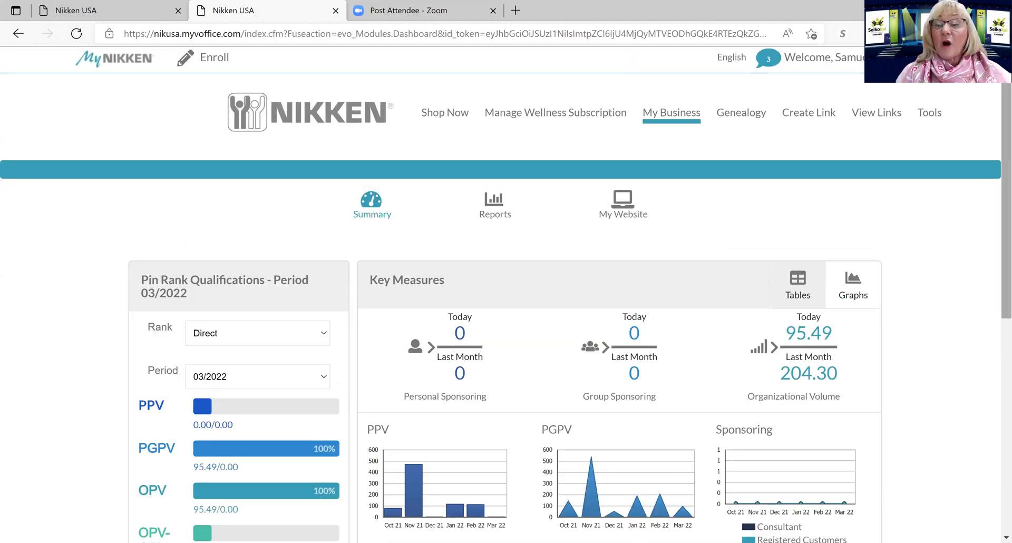
scroll(997, 158, down, 3)
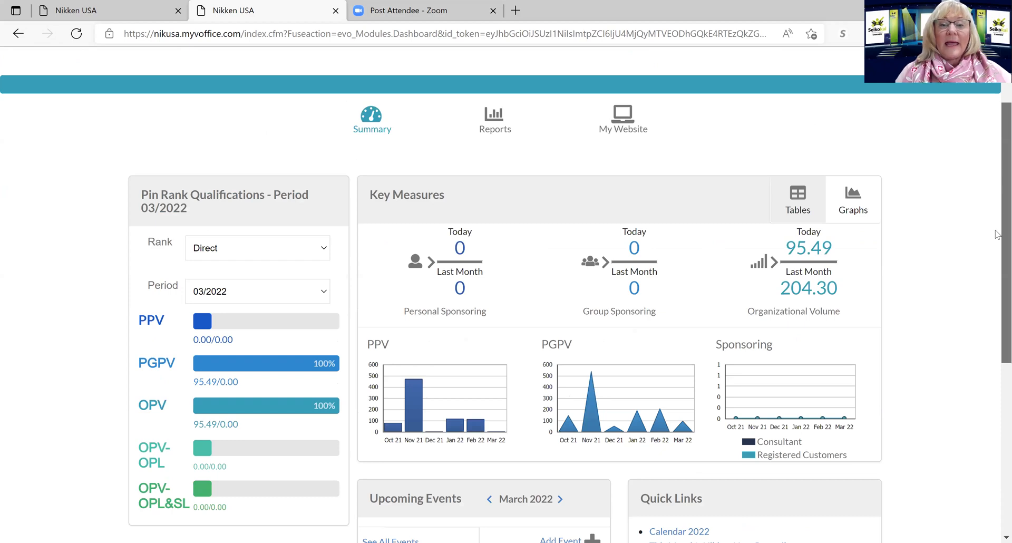
View the details of the March 26 Training event in the dashboard's Upcoming Events calendar and close them.
scroll(997, 253, down, 3)
scroll(627, 234, down, 1)
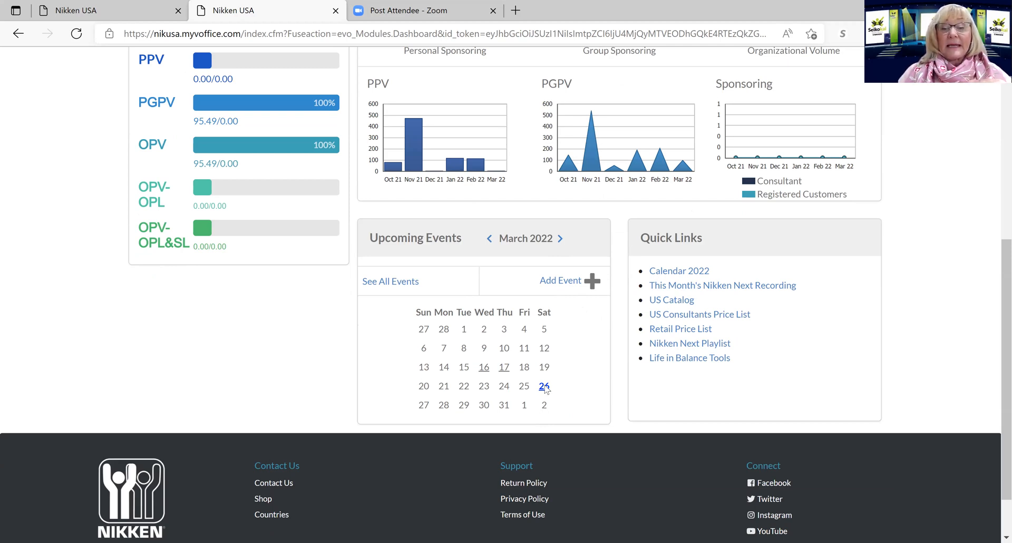
mouse_move(545, 389)
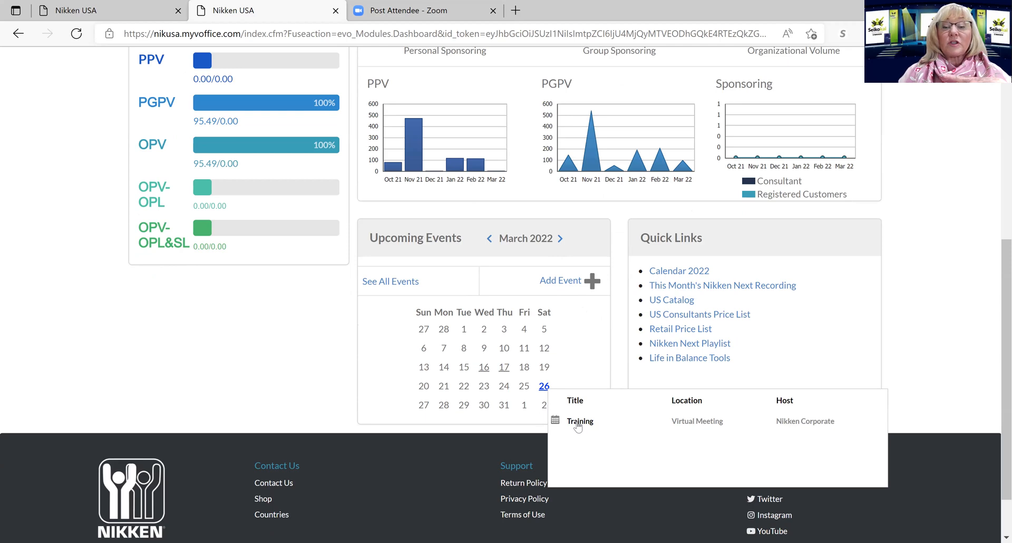
click(578, 424)
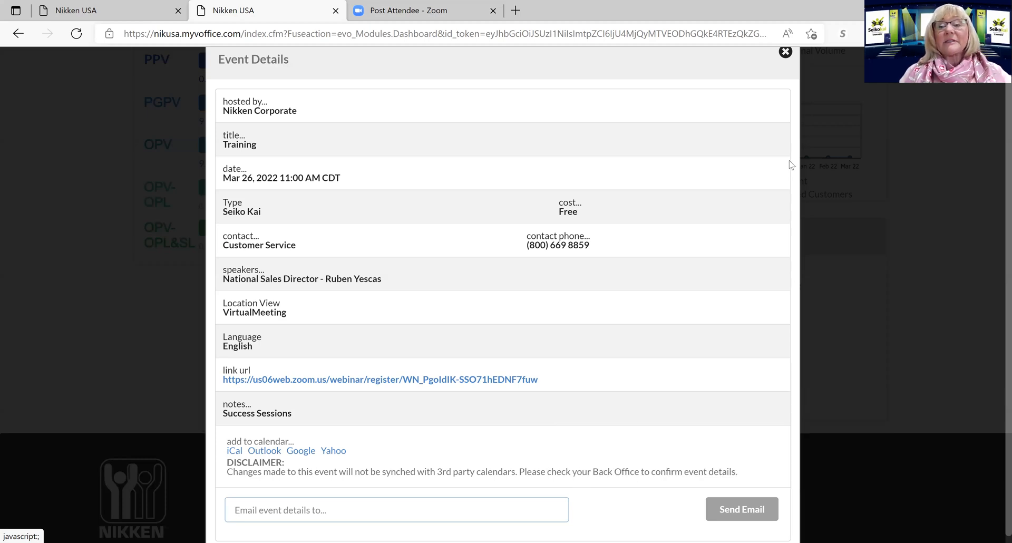
scroll(789, 51, up, 1)
click(789, 48)
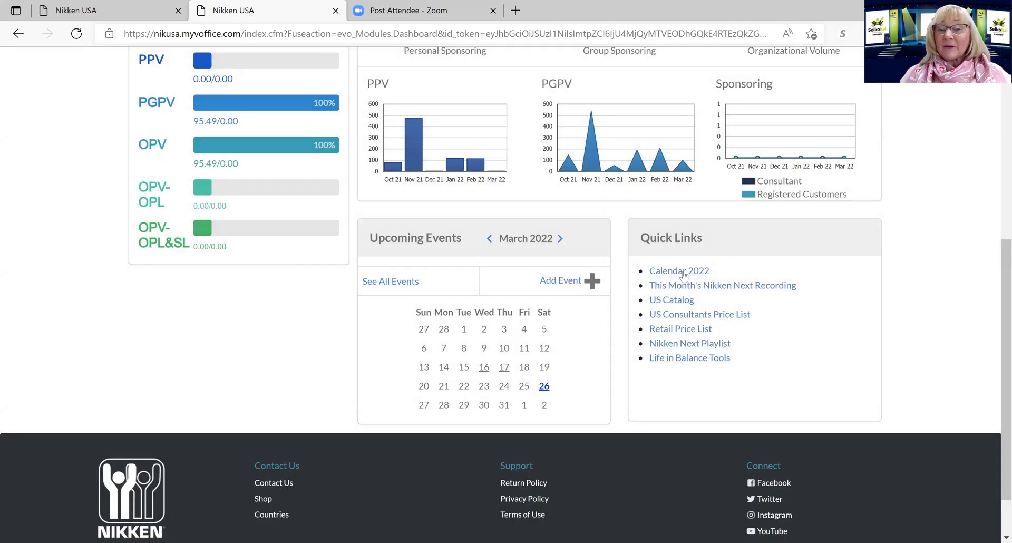
Open the Calendar 2022 quick link, look through the months as far as May, and return to its cover page.
click(693, 271)
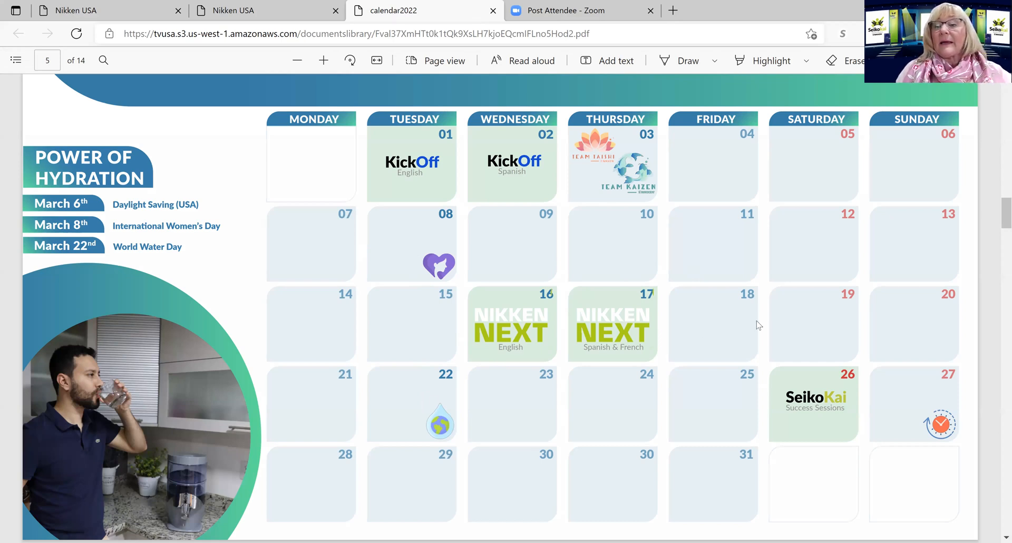
drag(998, 209, 998, 269)
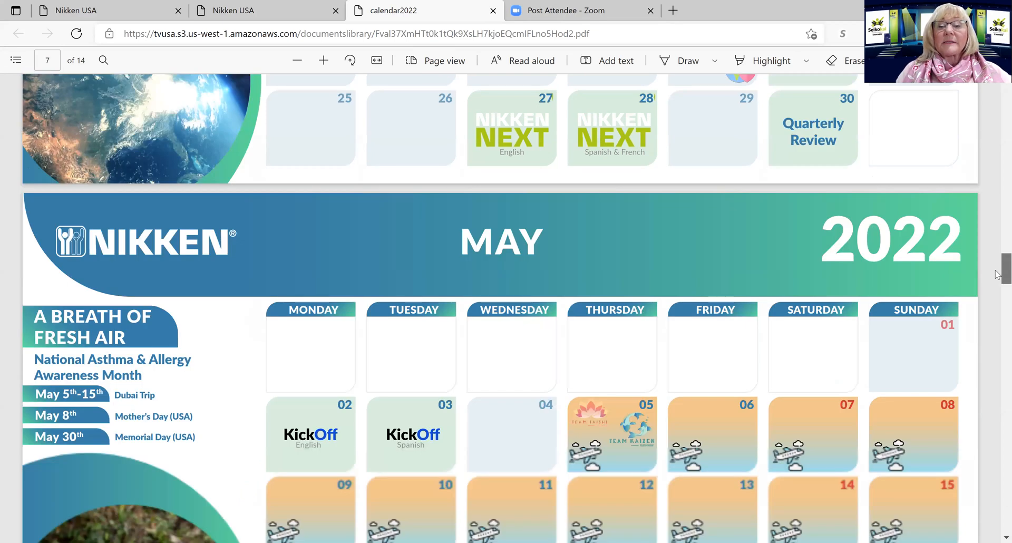
scroll(998, 274, down, 3)
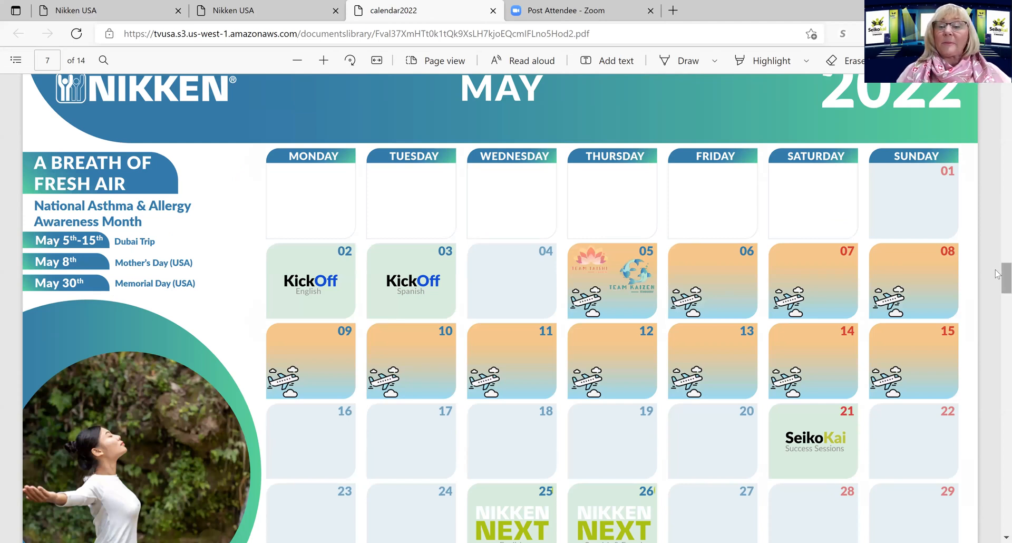
scroll(998, 273, up, 2)
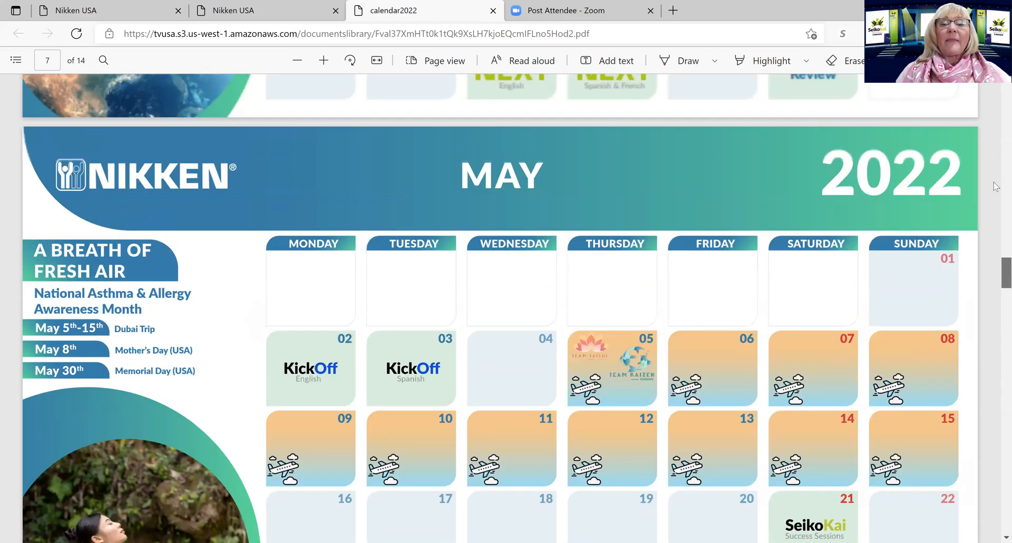
scroll(989, 124, up, 20)
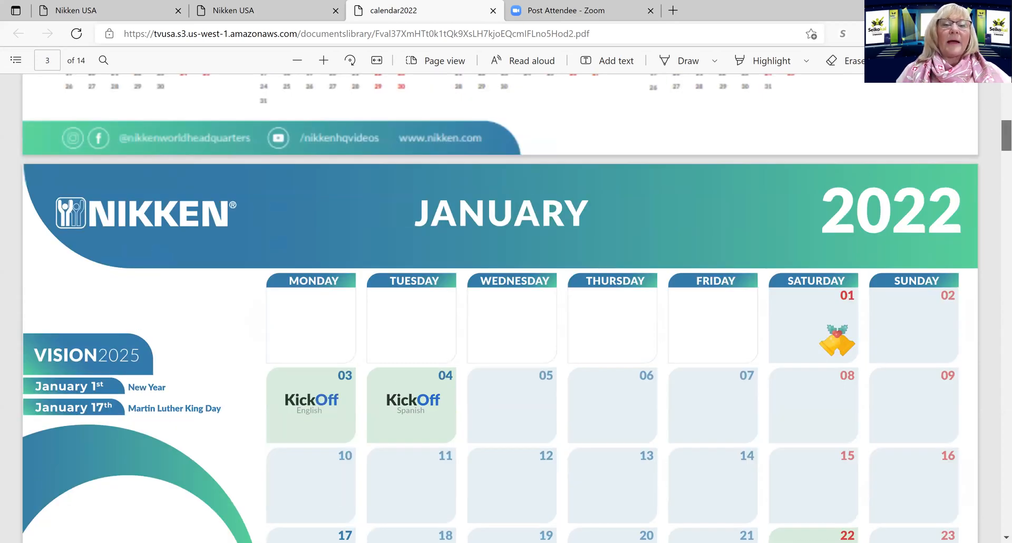
scroll(988, 124, up, 10)
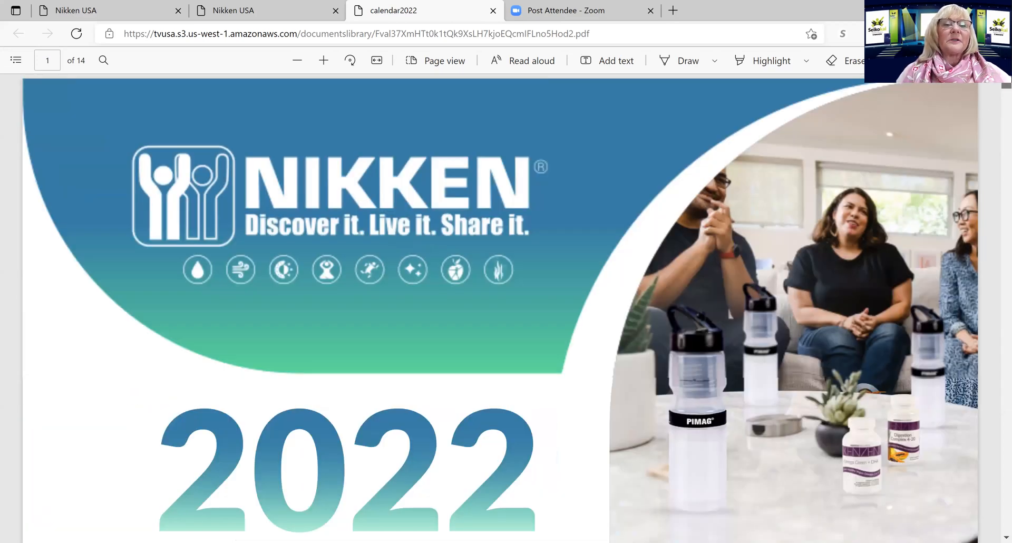
Return to the My Nikken dashboard and open the Nikken Next Playlist quick link.
click(141, 8)
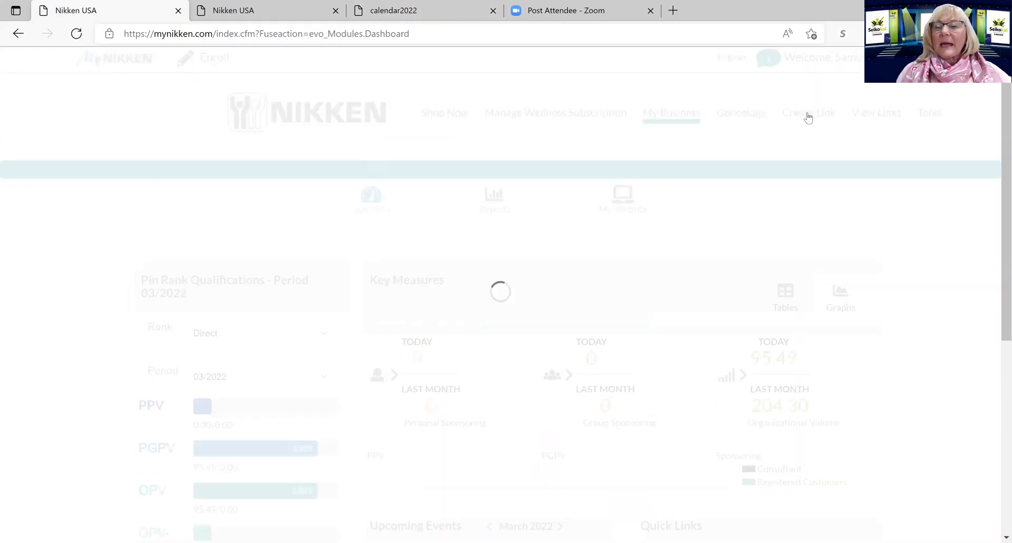
scroll(997, 158, down, 2)
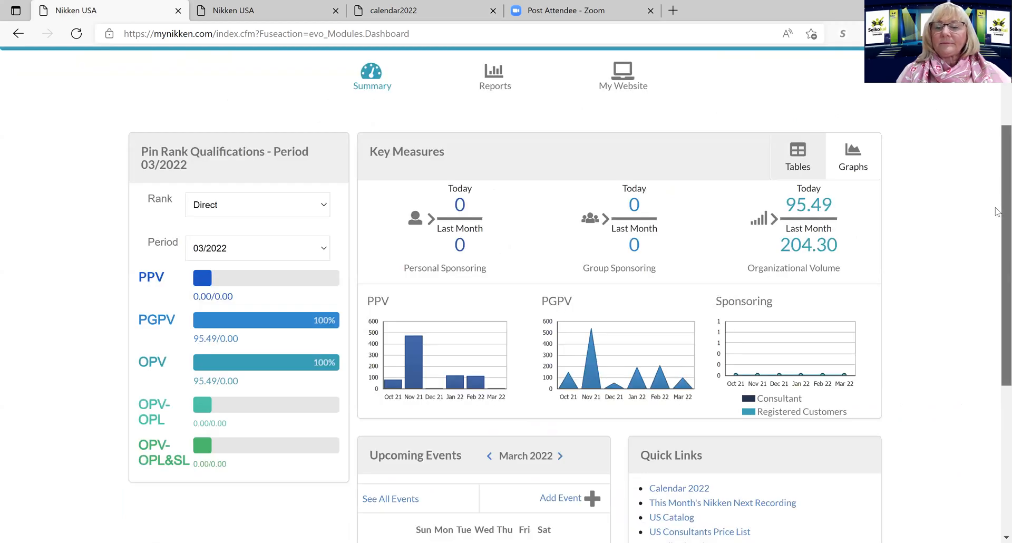
scroll(998, 279, down, 3)
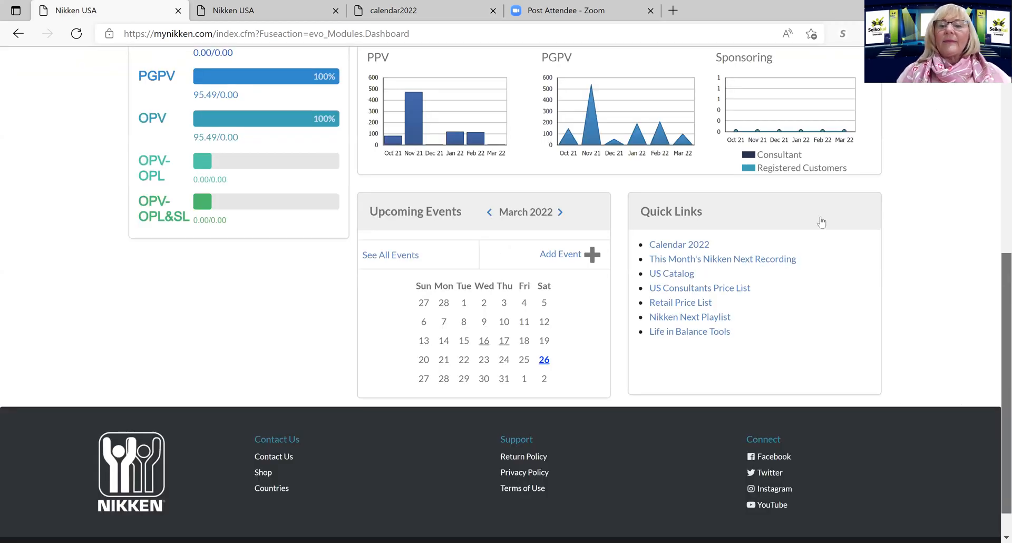
scroll(821, 223, down, 1)
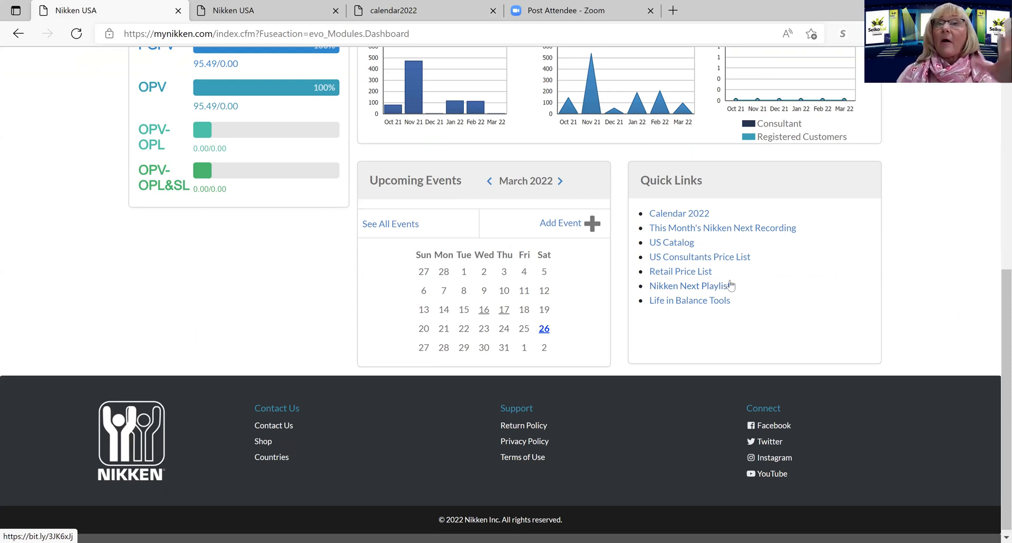
click(731, 285)
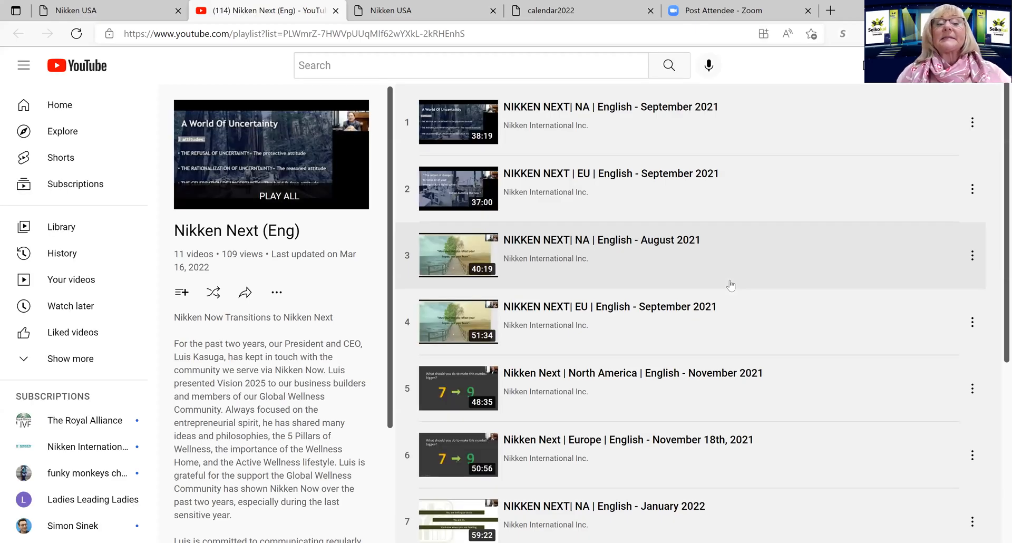
Open the US Catalog from the dashboard's quick links and page forward to its index.
click(149, 7)
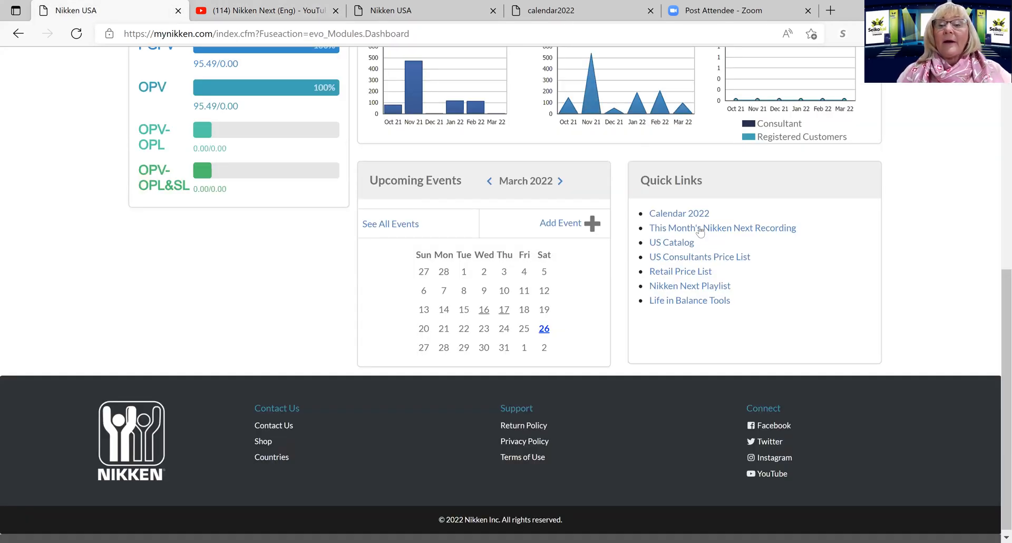
click(681, 243)
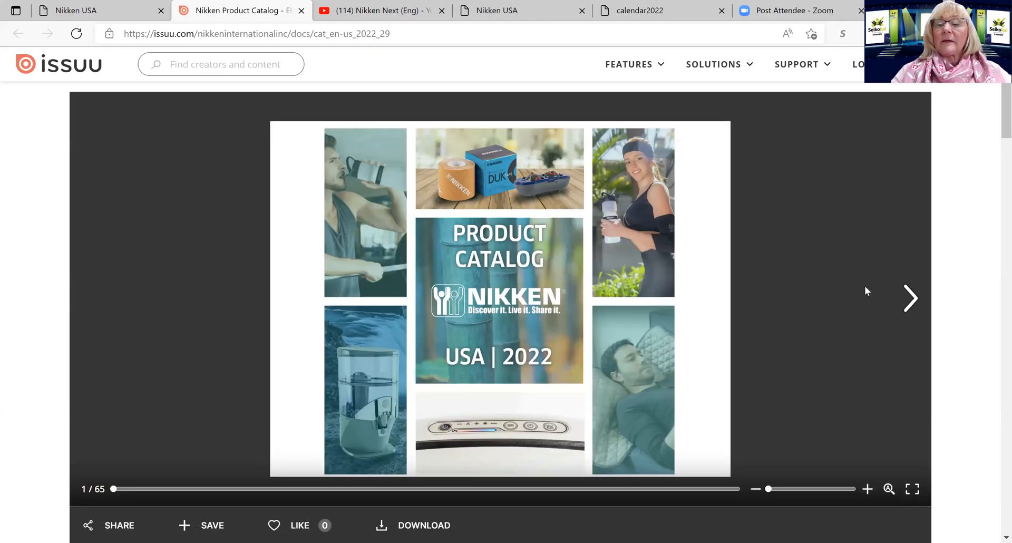
key(Right)
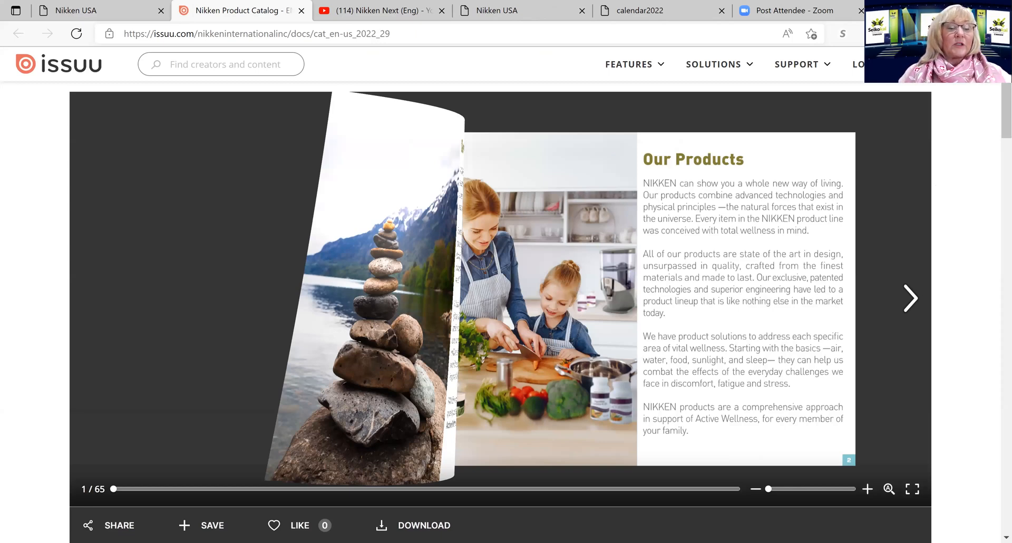
key(Right)
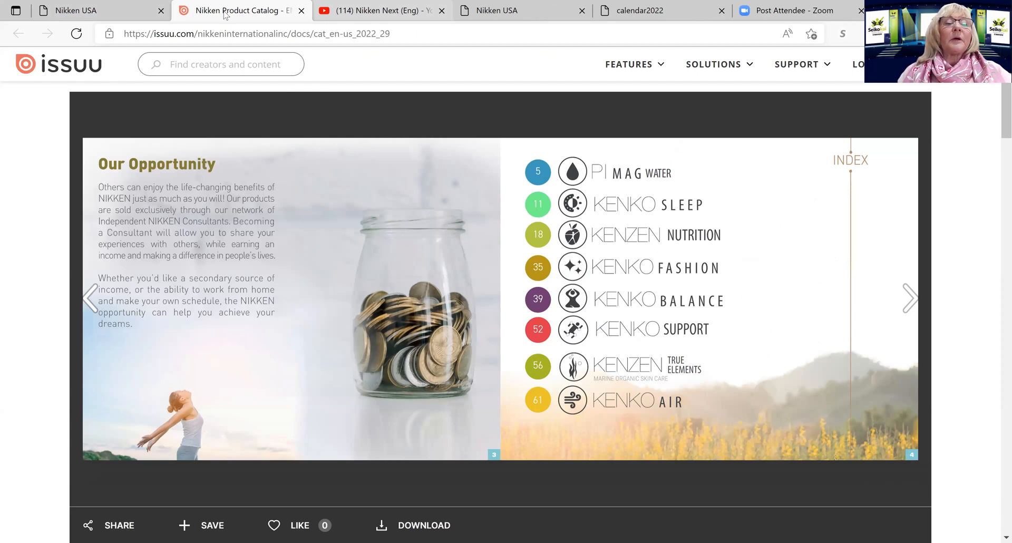
Open the Life in Balance Tools quick link from the dashboard, and go back to the dashboard.
click(126, 11)
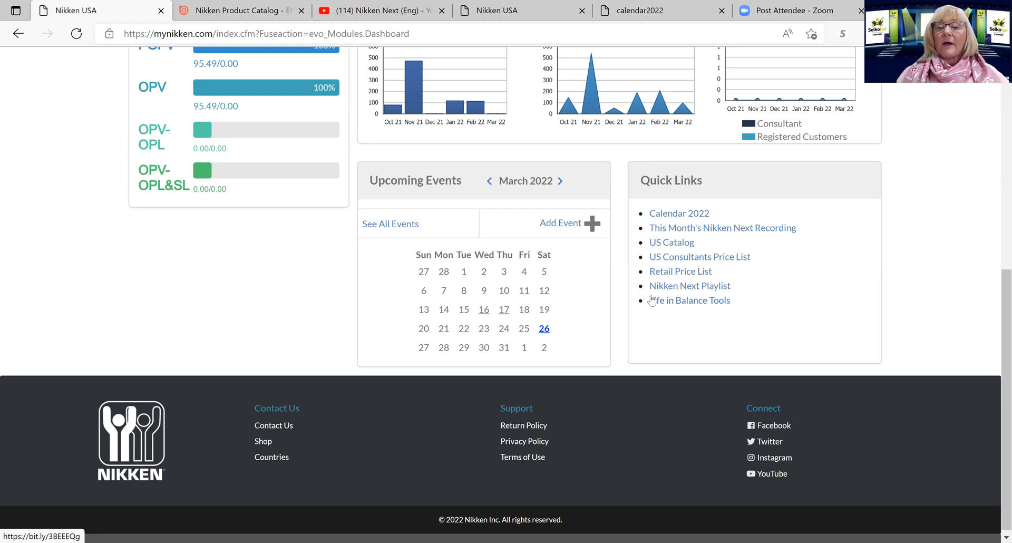
click(726, 300)
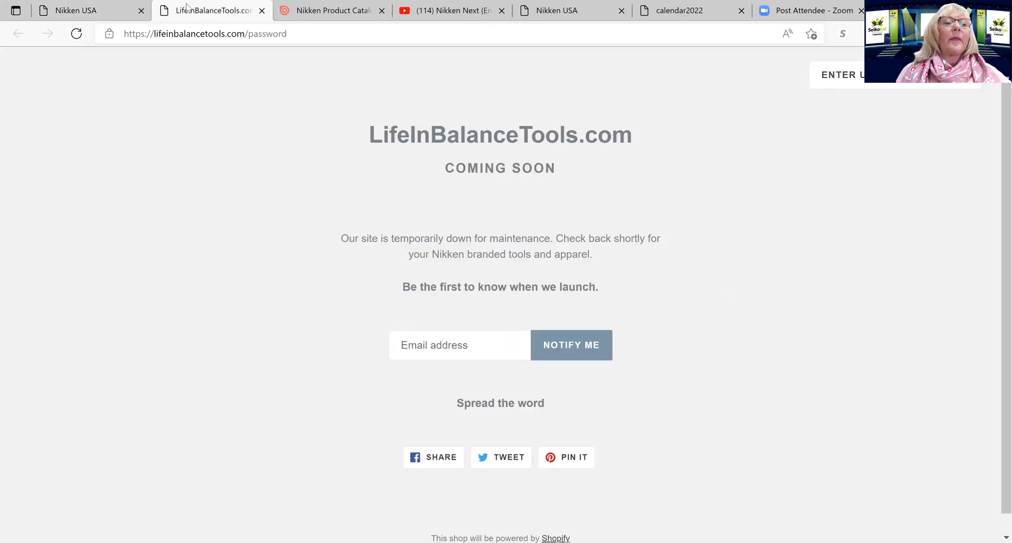
click(100, 16)
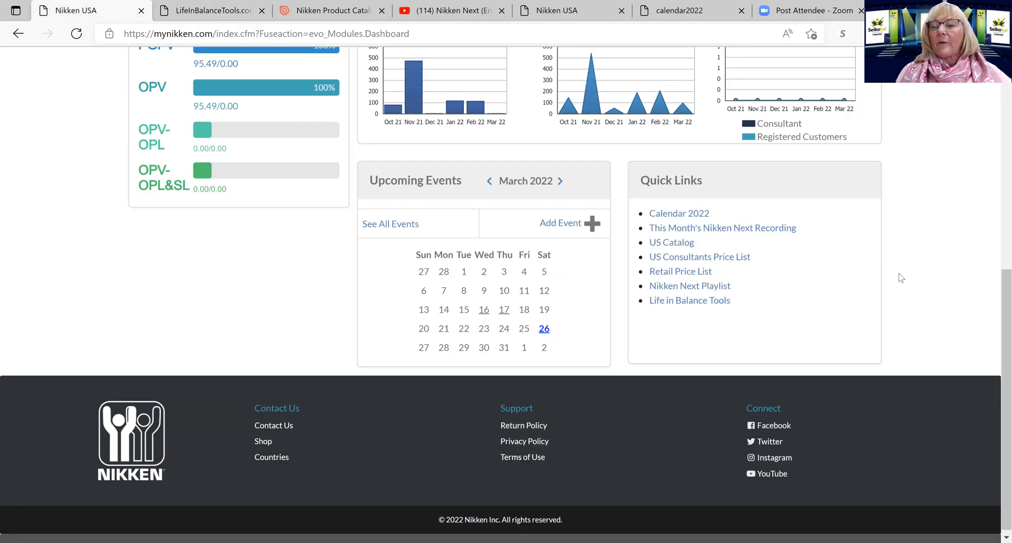
Go to the business reports, look through the available report types, and open the Order By Item Report.
drag(998, 295, 996, 83)
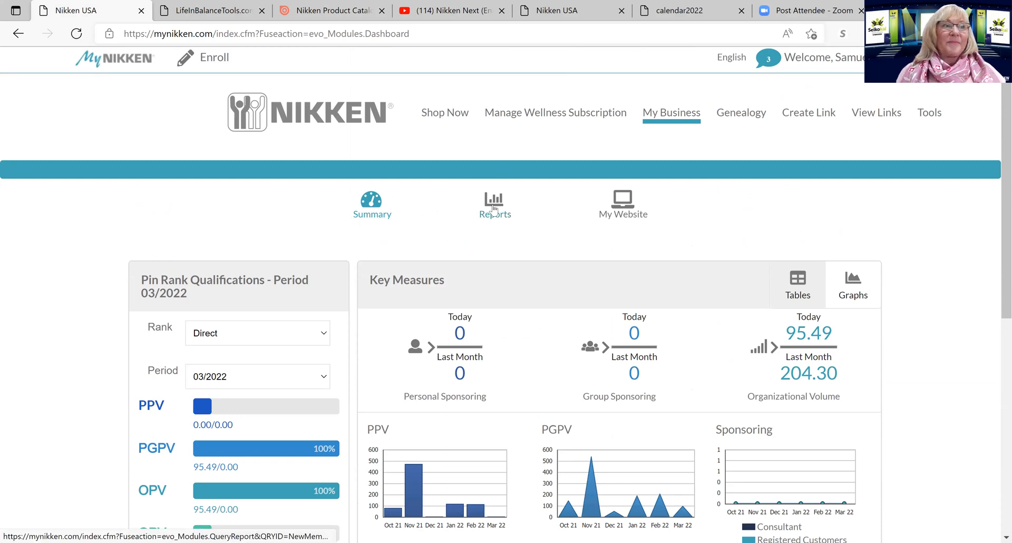
click(494, 209)
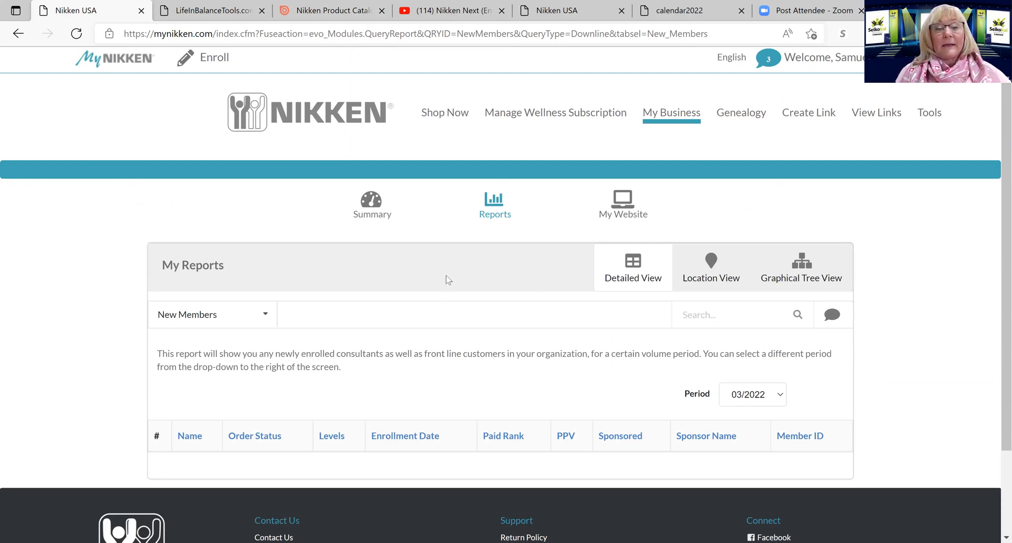
click(267, 318)
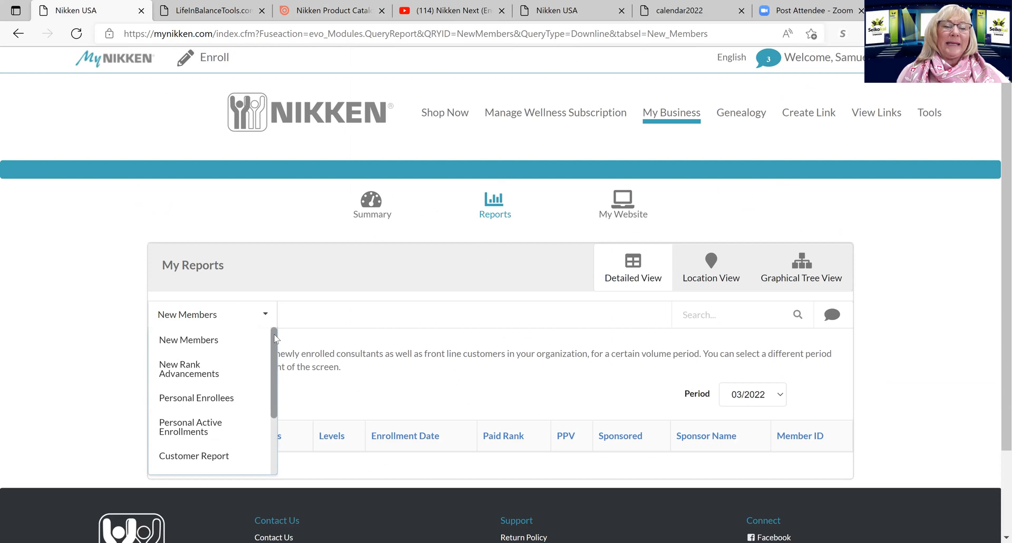
drag(274, 338, 271, 396)
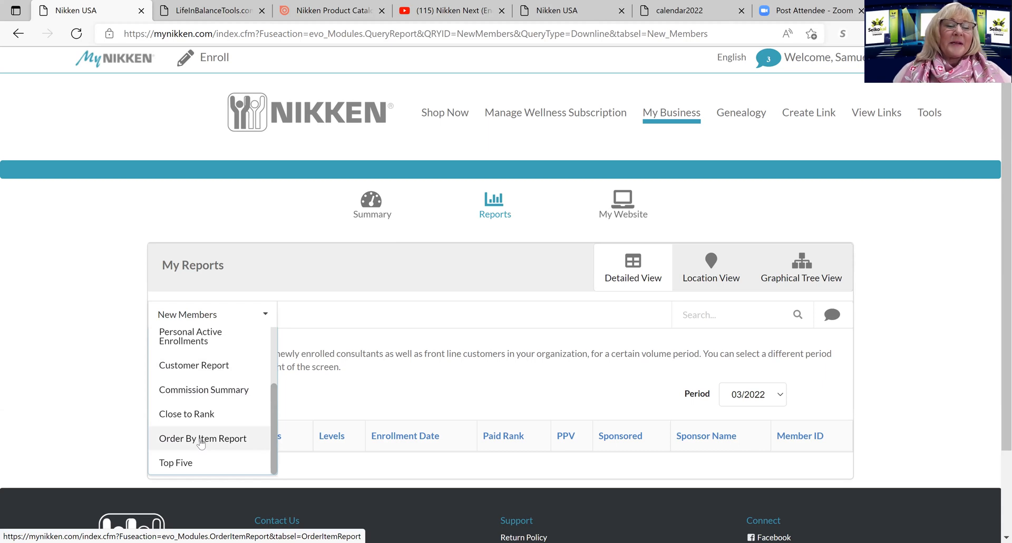
click(201, 442)
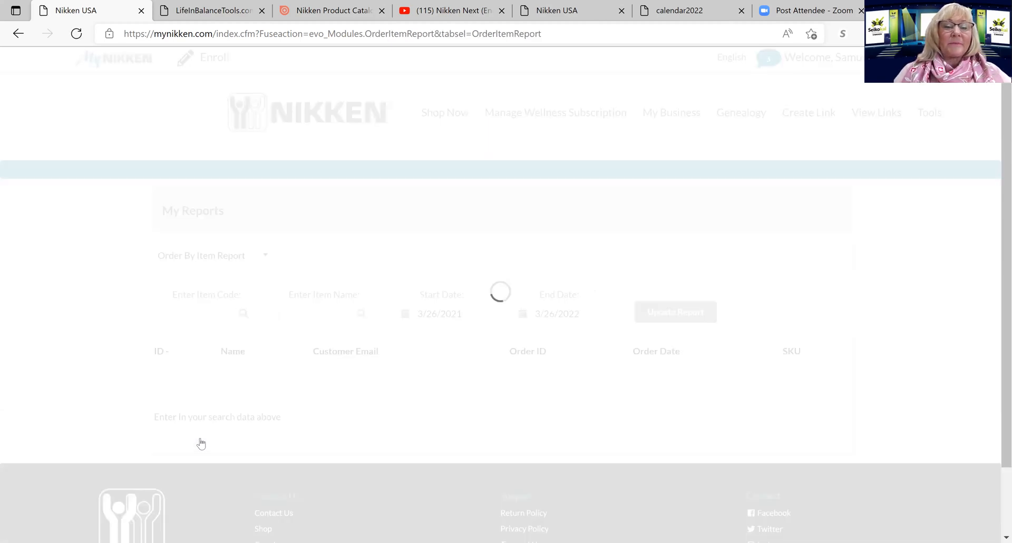
Run the Order By Item Report for item code 13845 and check the list of other report types.
click(200, 318)
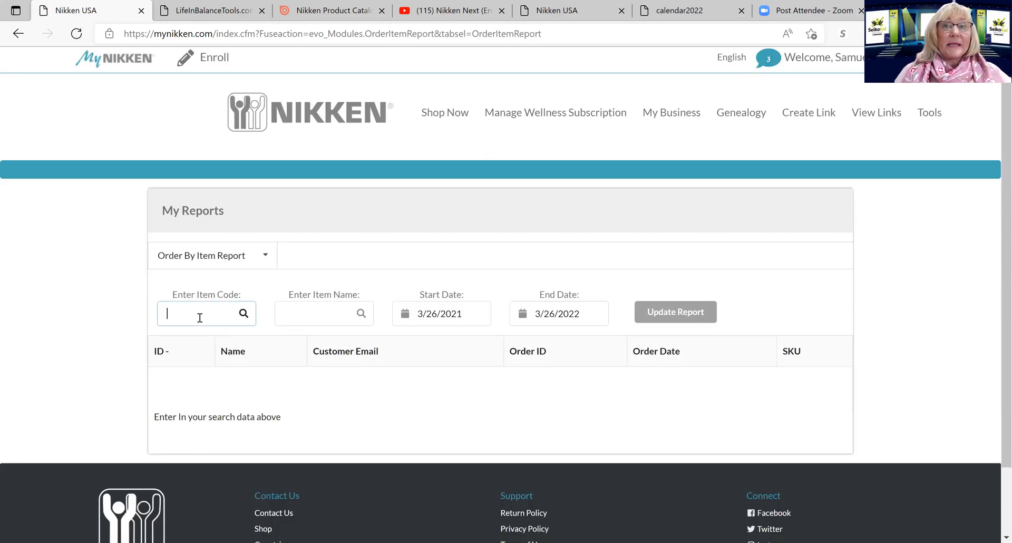
text(13)
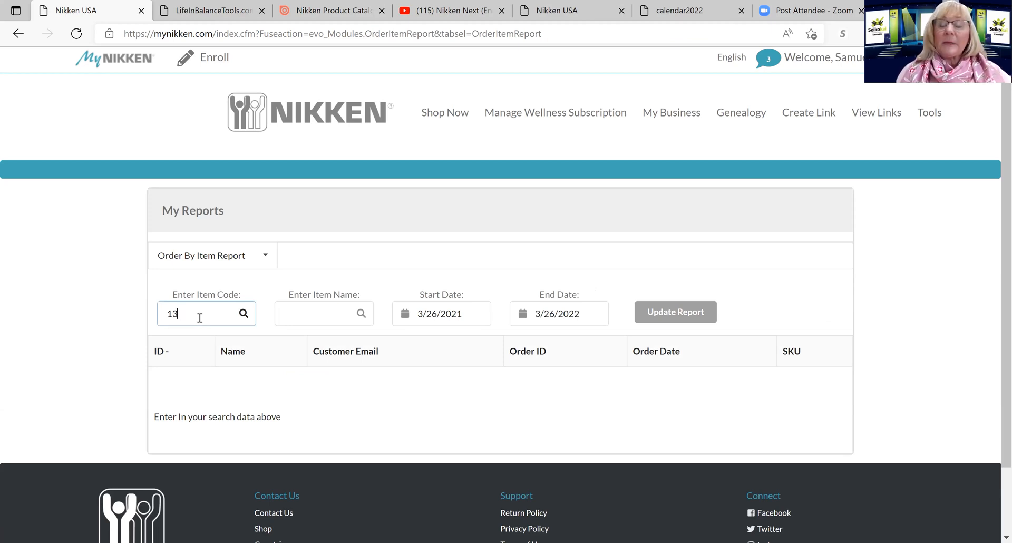
text(845)
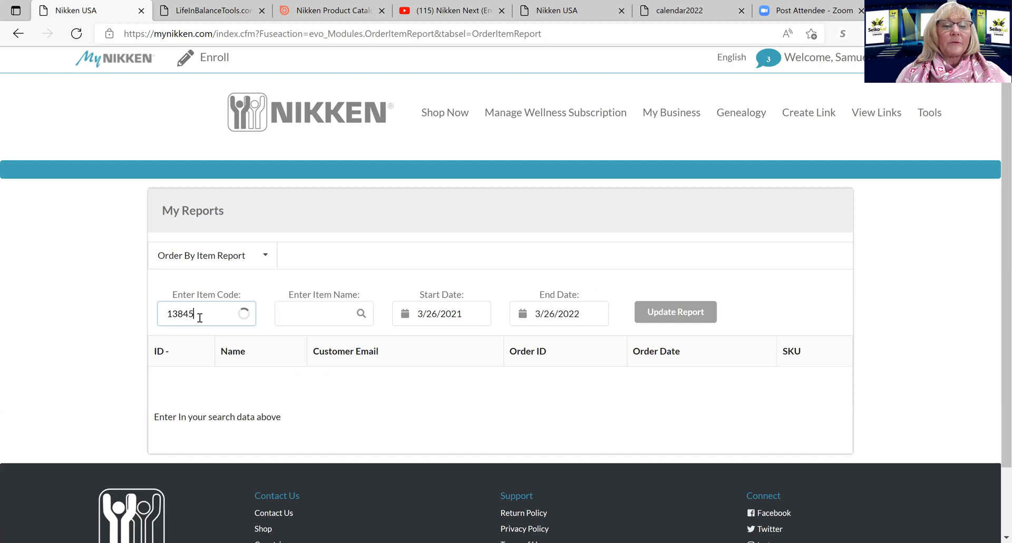
click(205, 351)
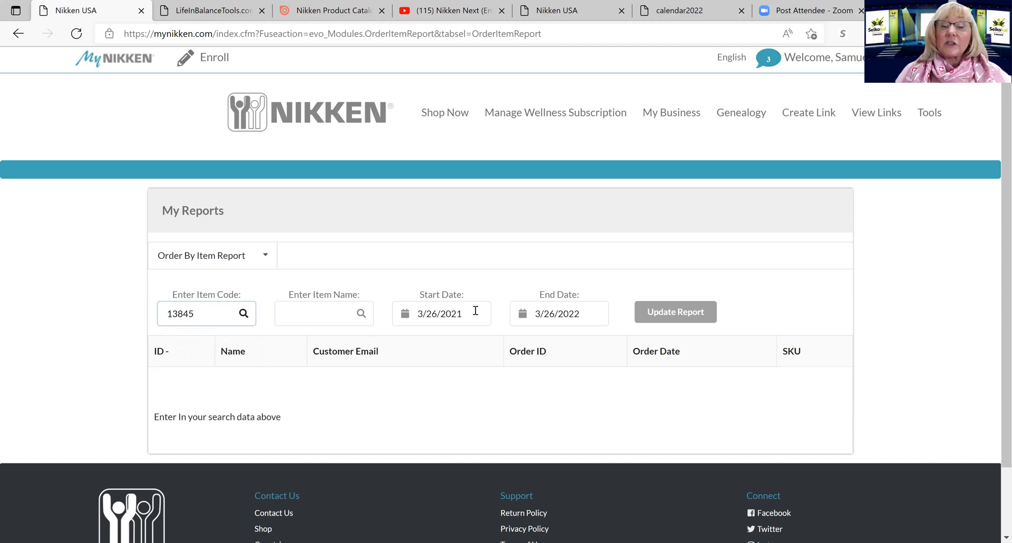
click(660, 312)
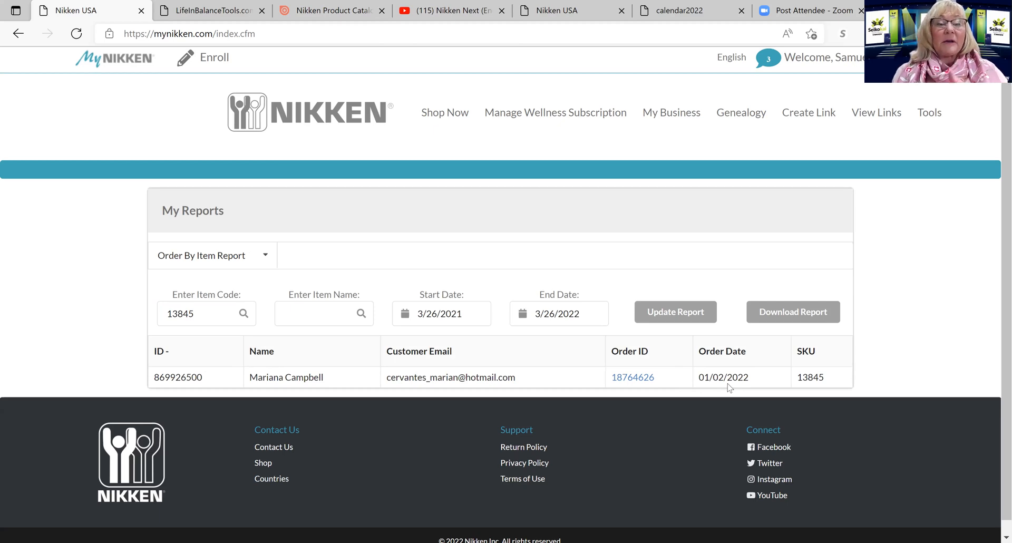
click(268, 259)
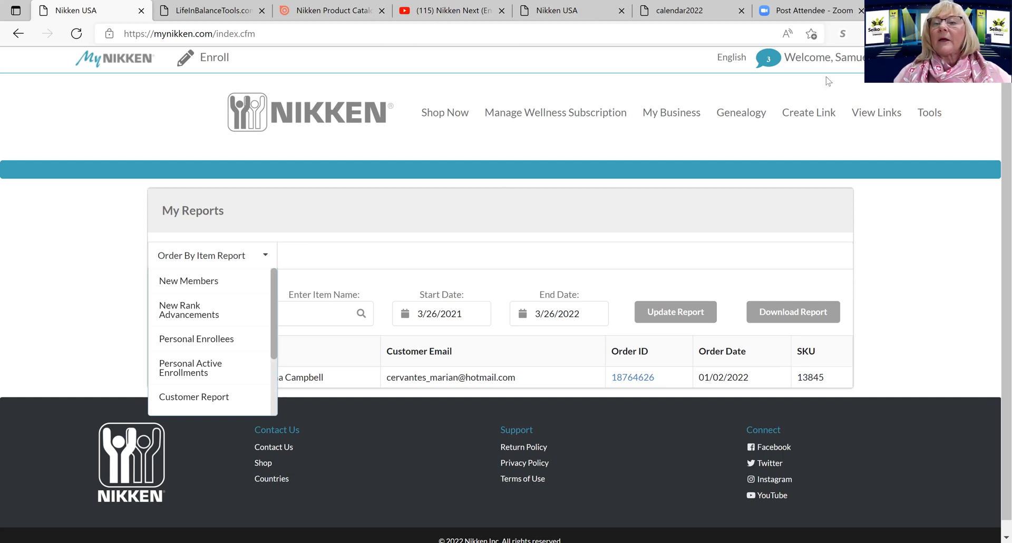
key(Escape)
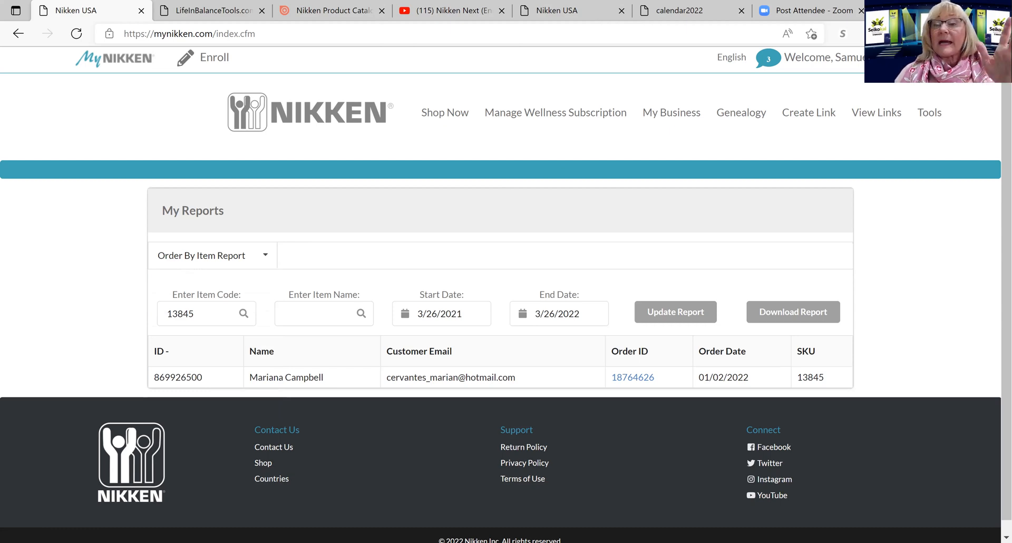
View the account options under the welcome greeting and return to the My Nikken dashboard.
click(875, 57)
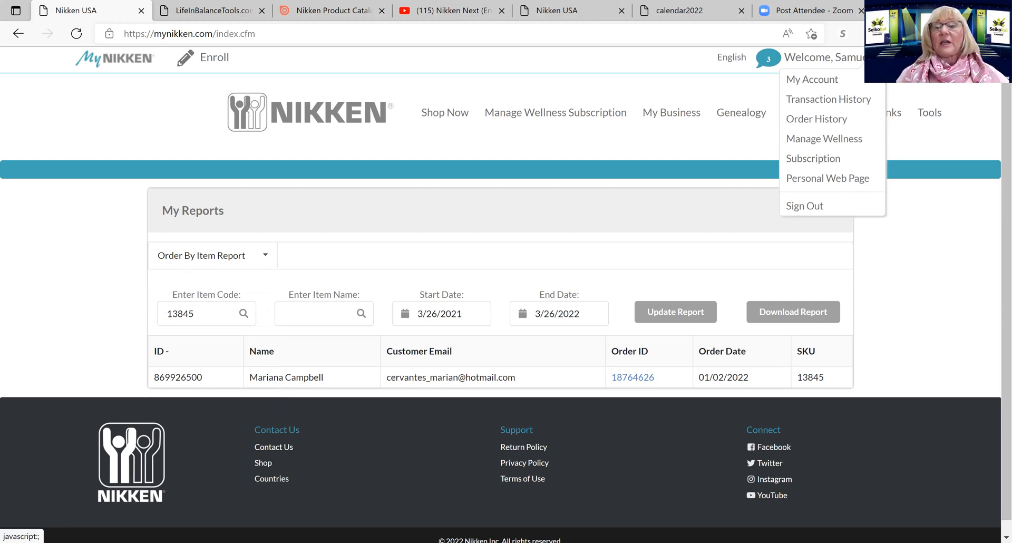
scroll(997, 109, down, 1)
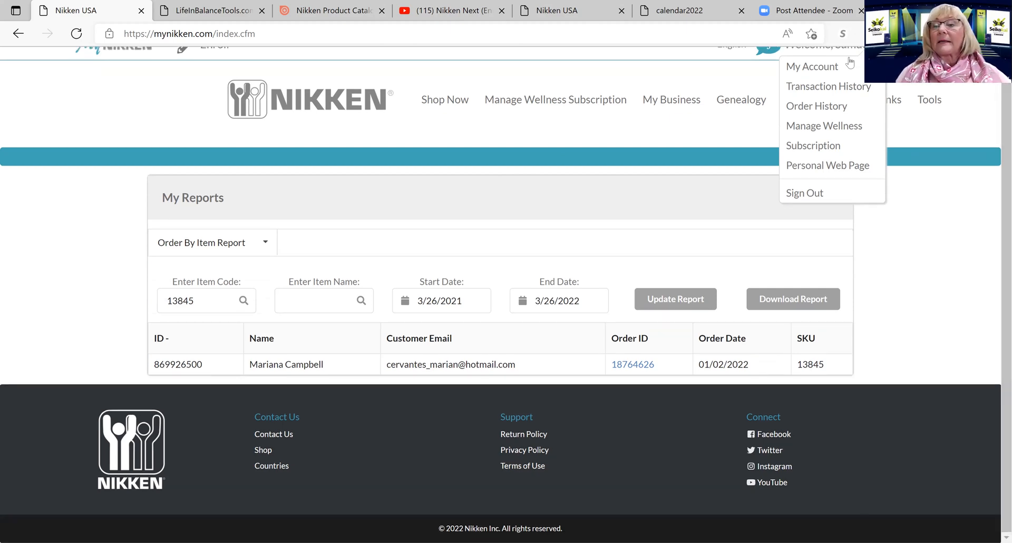
scroll(400, 158, up, 1)
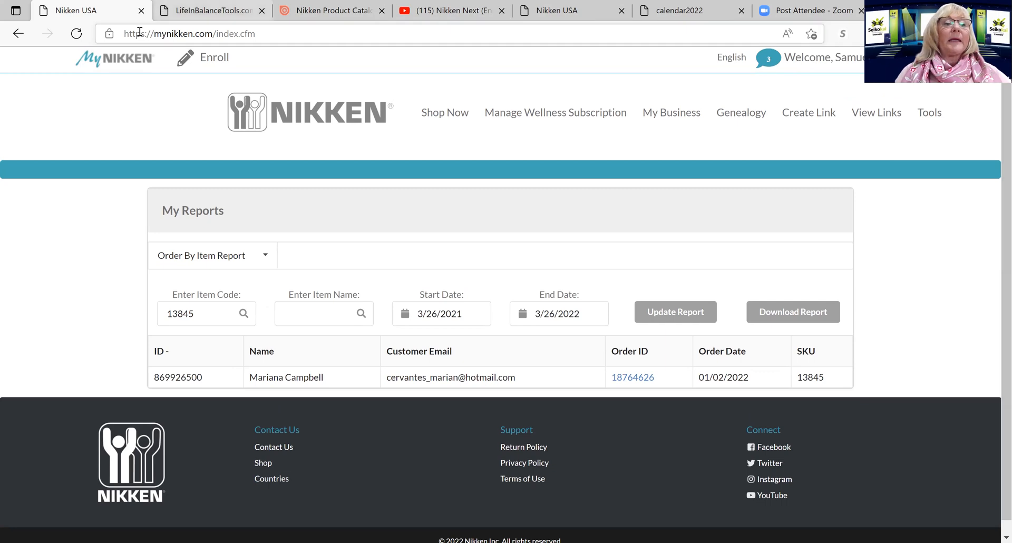
click(129, 64)
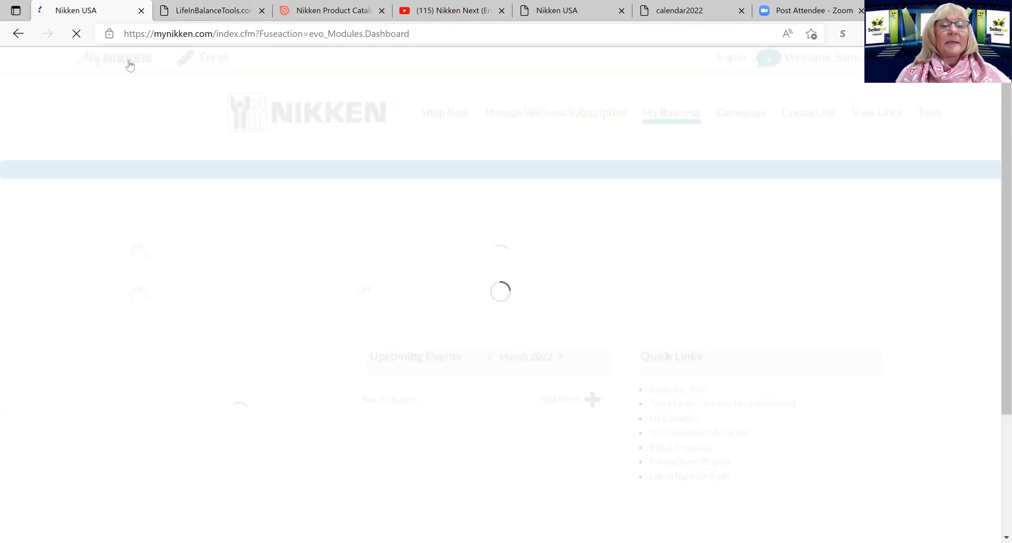